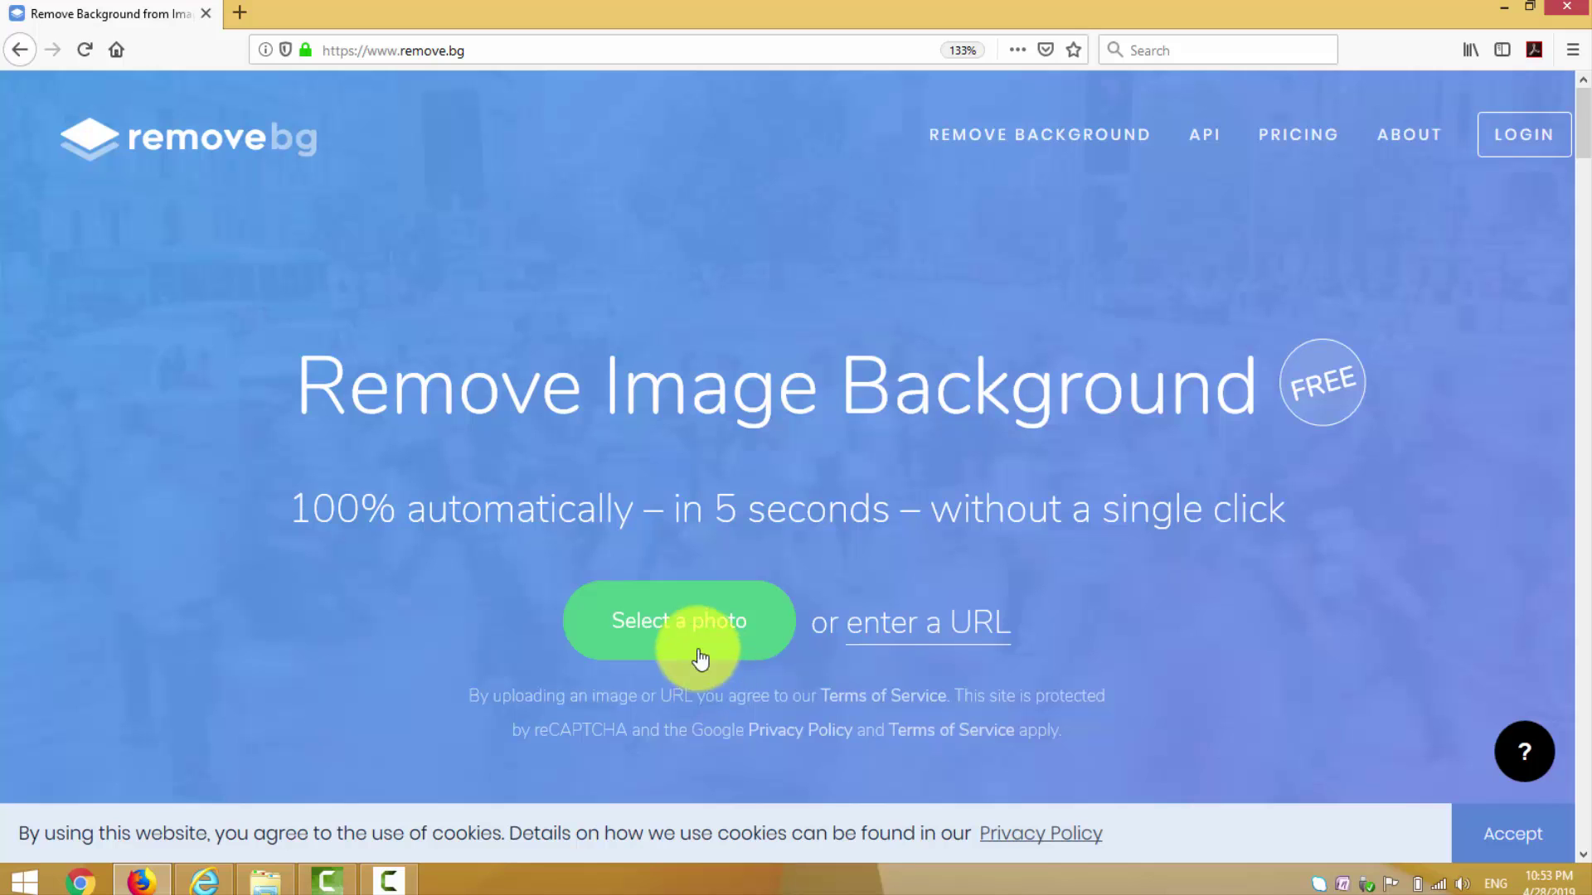
Step: Upload the photo OWN PIC121 from the Desktop folder for automatic background removal
{"action": "left_click", "coordinate": [693, 633]}
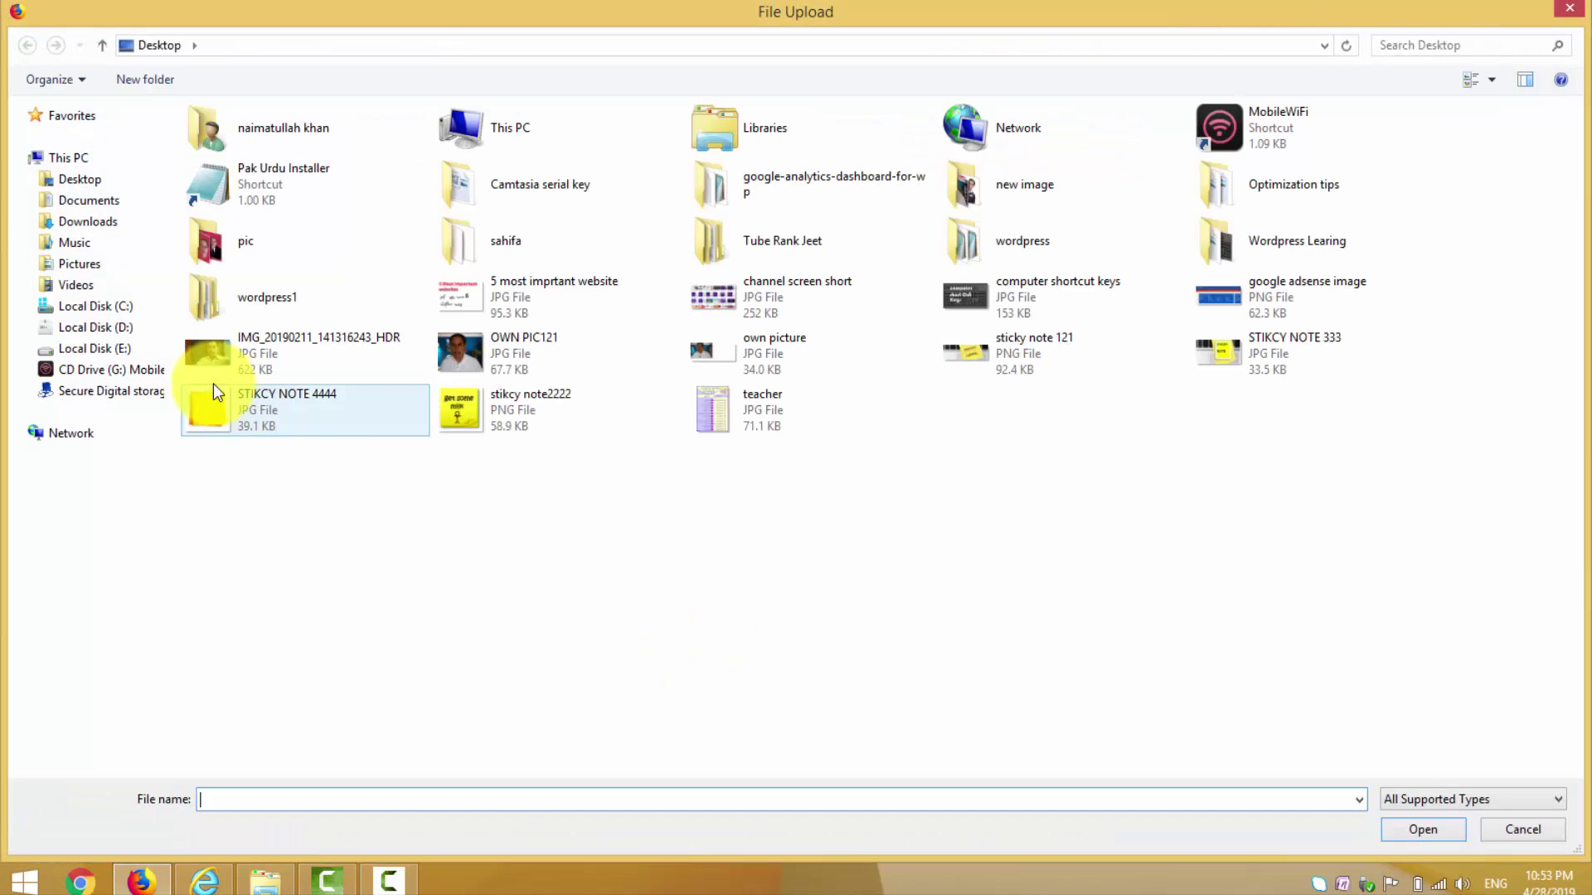
{"action": "left_click", "coordinate": [125, 184]}
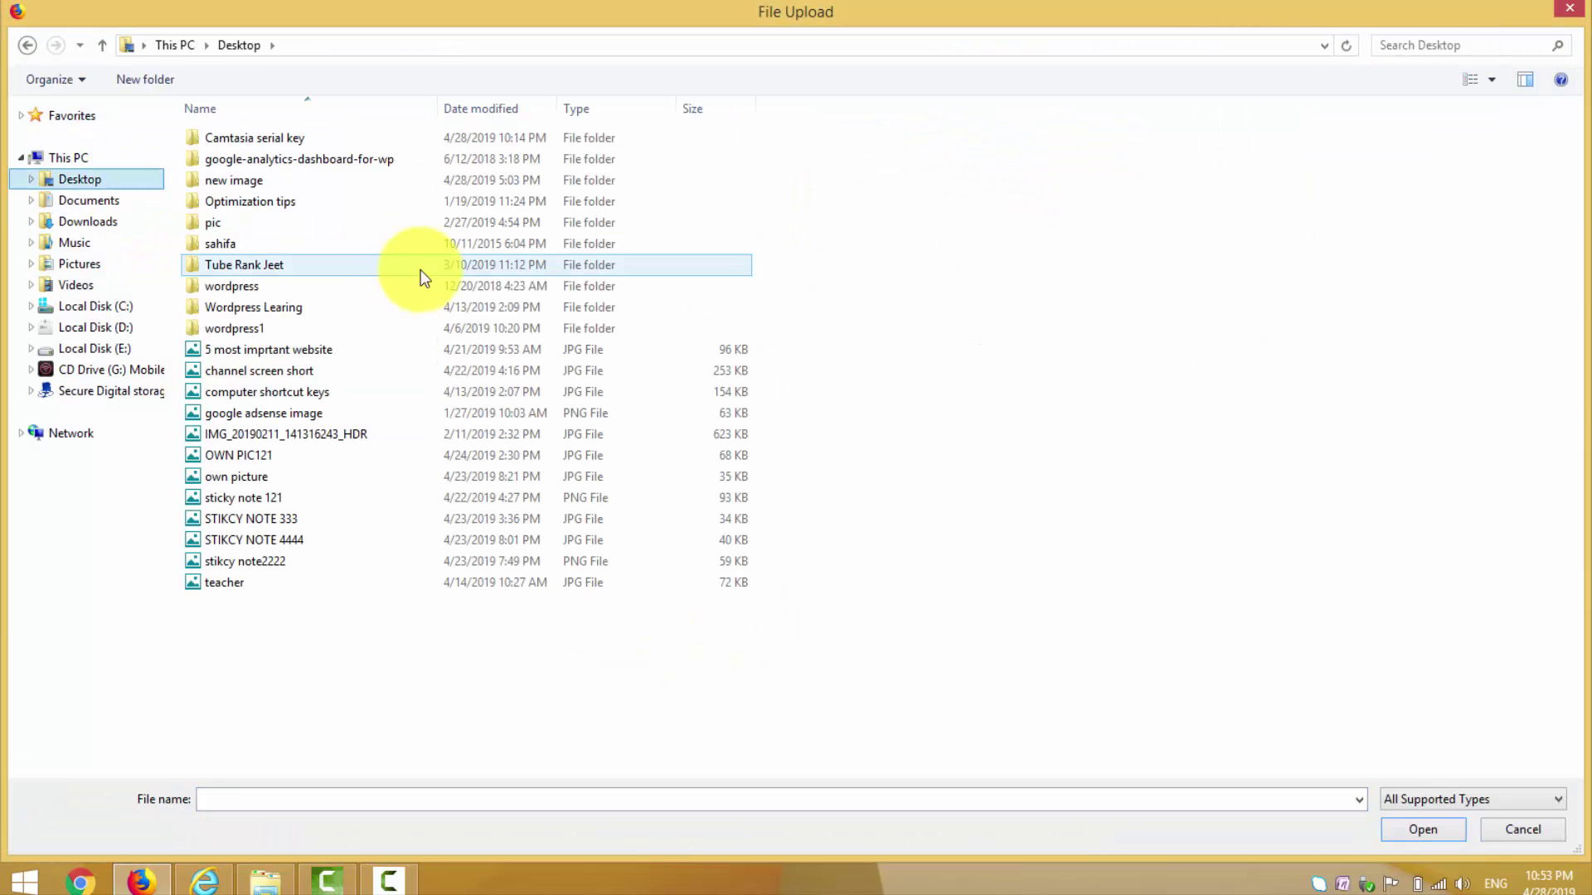
{"action": "left_click", "coordinate": [226, 455]}
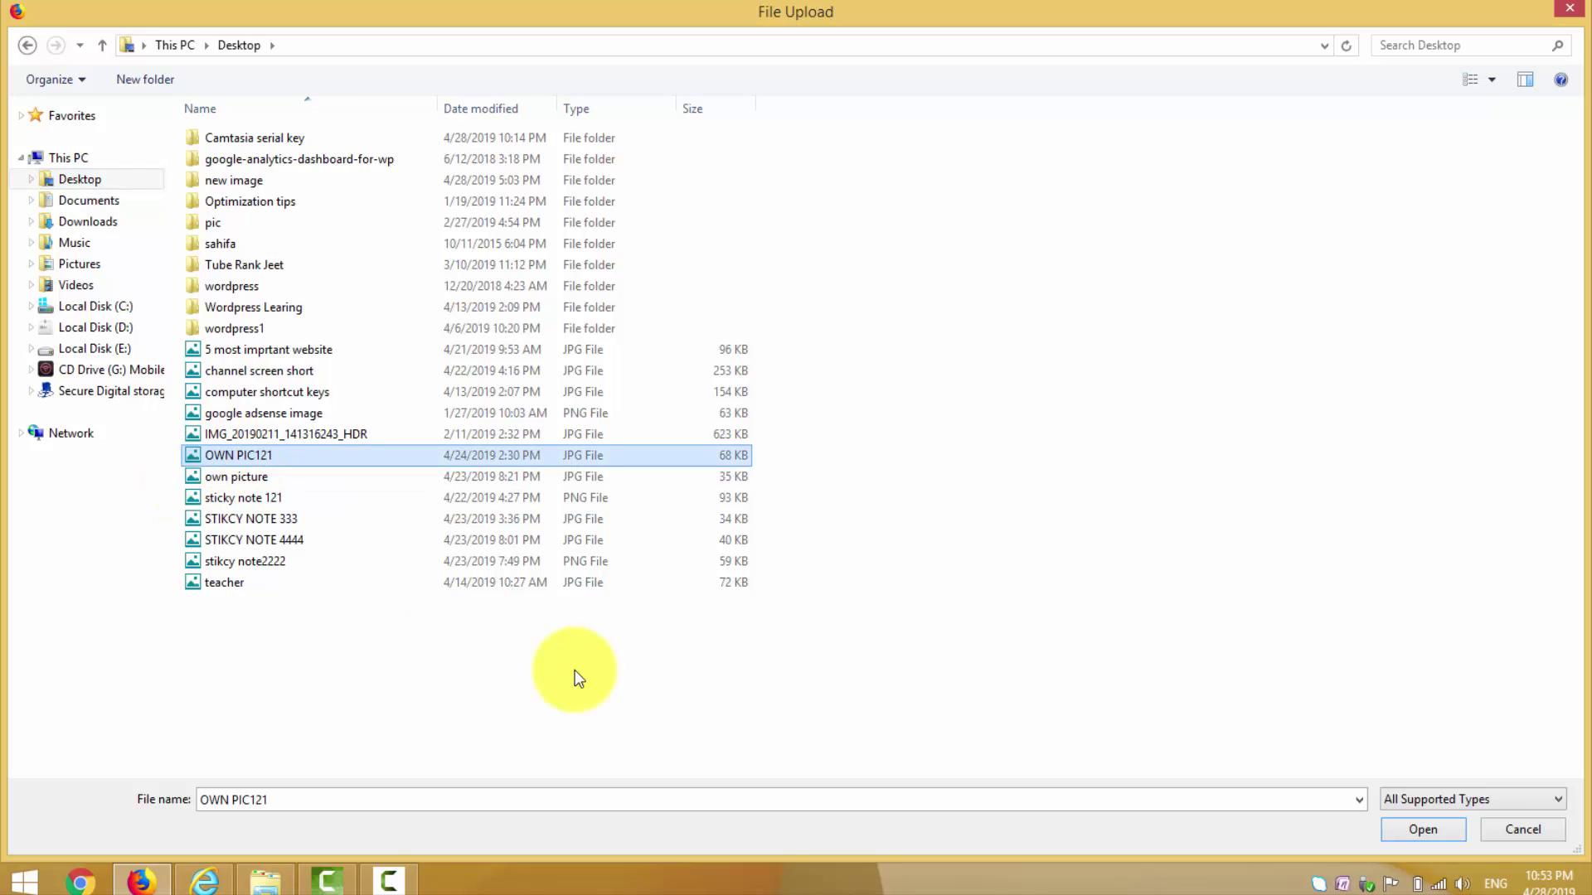
{"action": "left_click", "coordinate": [1421, 830]}
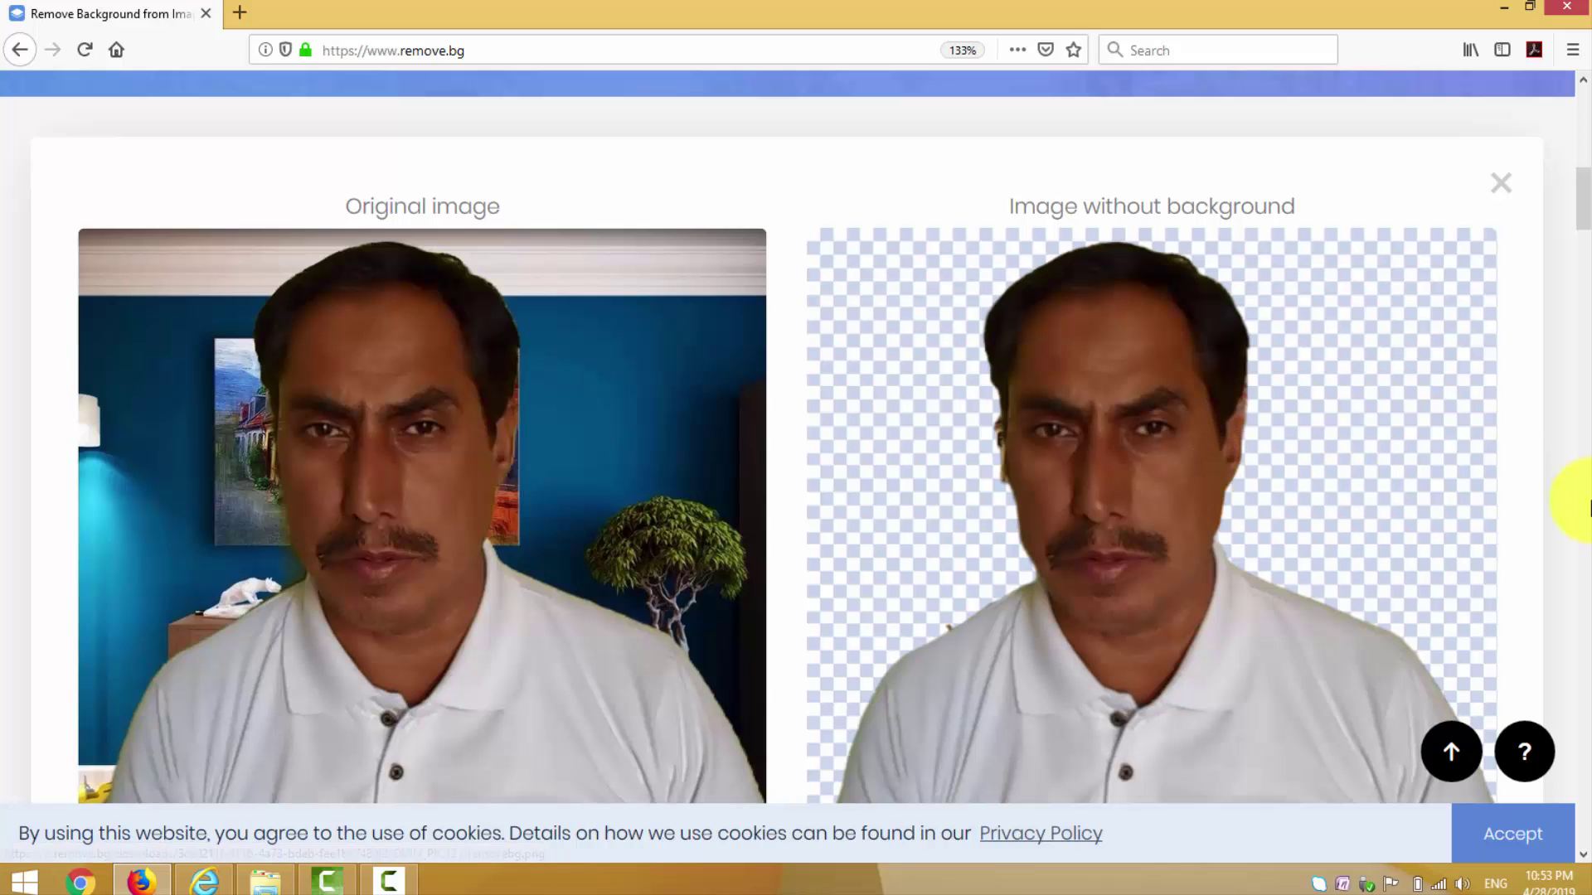
Step: Download the image without background and save it as OWN_PIC121-removebg.png
{"action": "scroll", "coordinate": [1570, 514], "scroll_direction": "down", "scroll_amount": 6}
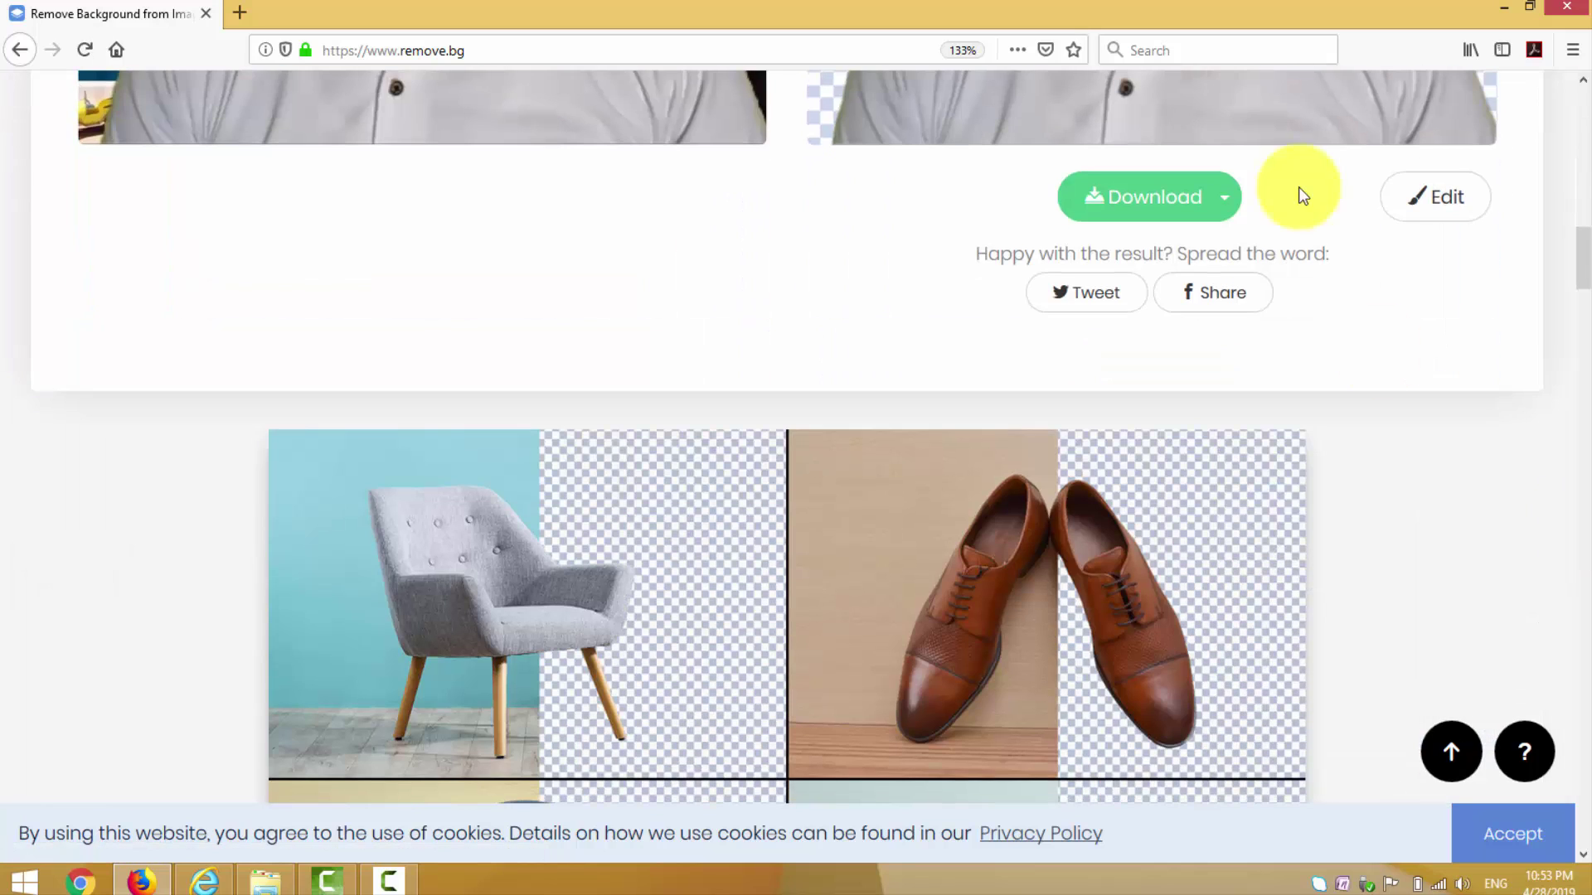
{"action": "left_click", "coordinate": [1243, 98]}
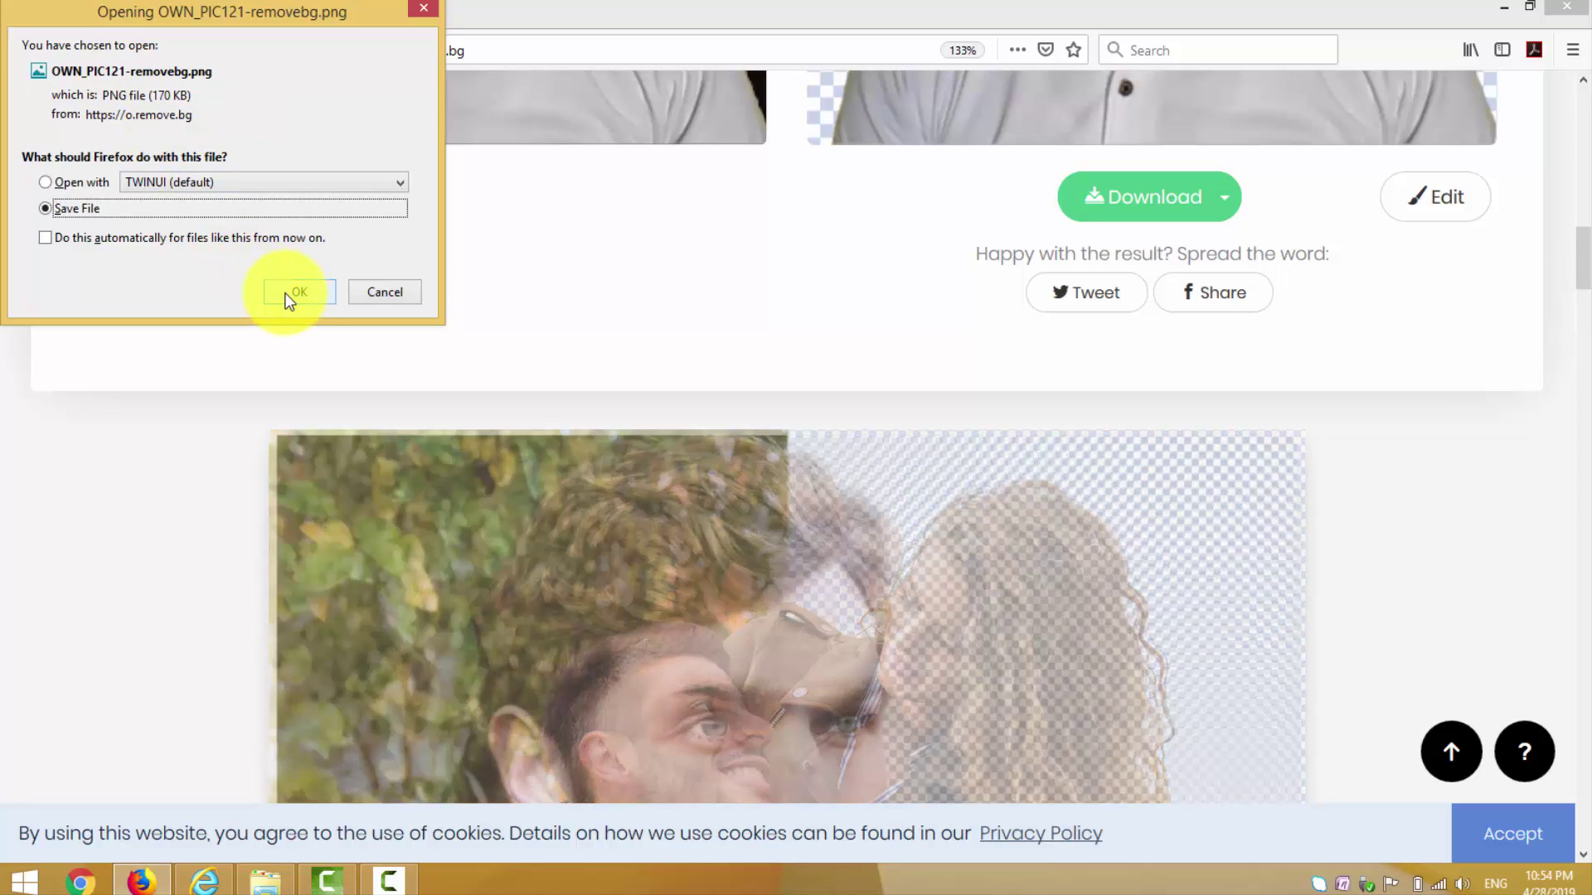
{"action": "left_click", "coordinate": [289, 297]}
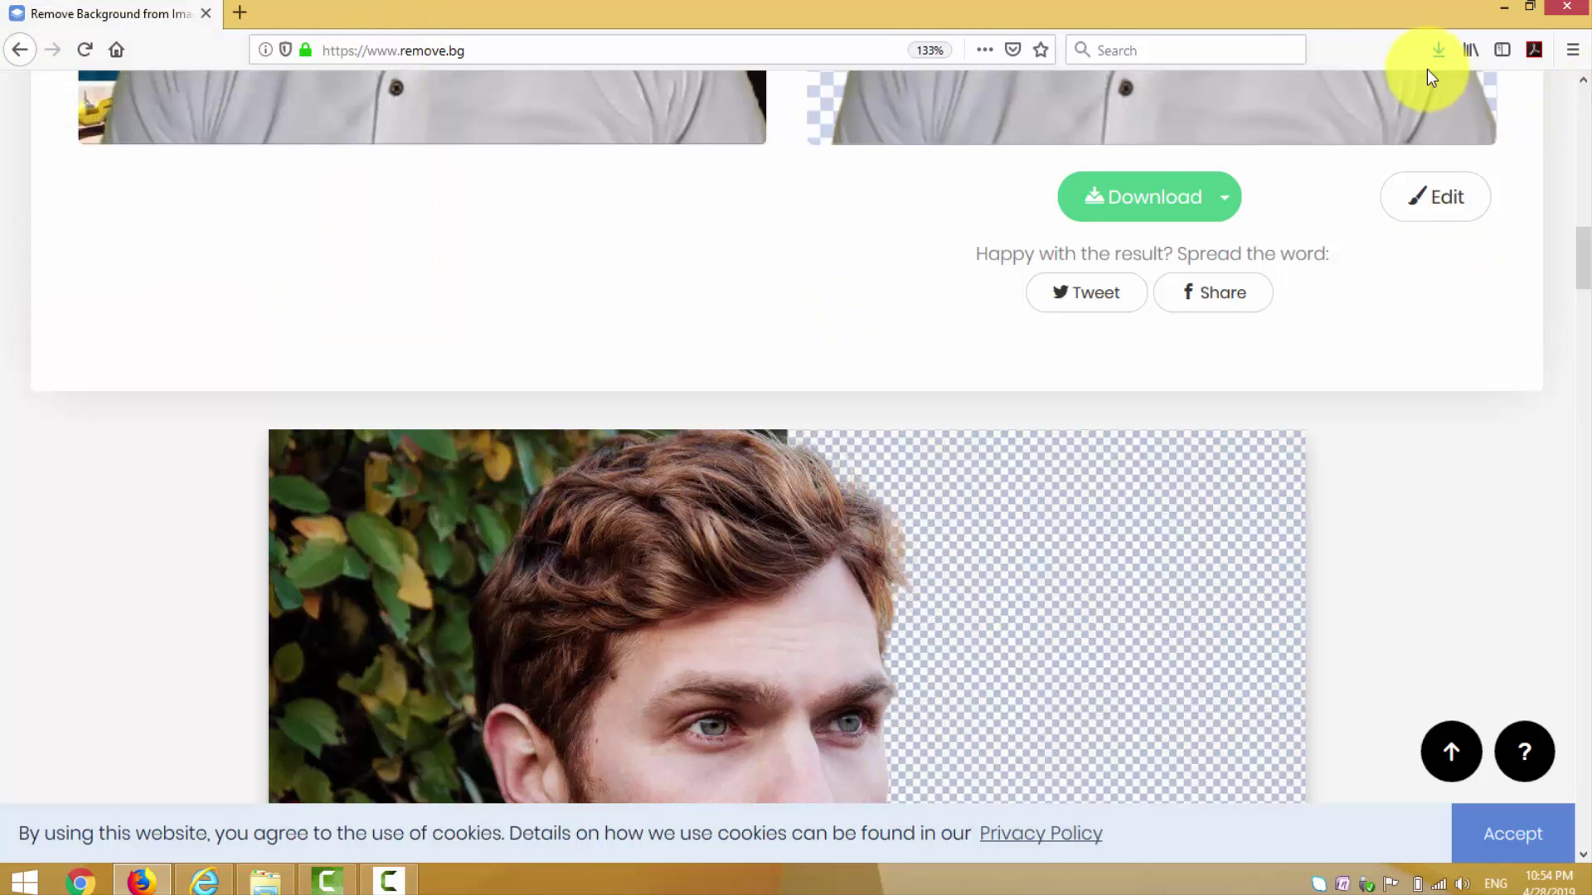
Step: Open the downloaded OWN_PIC121-removebg.png to check the cutout, and return to the remove.bg page in the browser
{"action": "left_click", "coordinate": [1436, 51]}
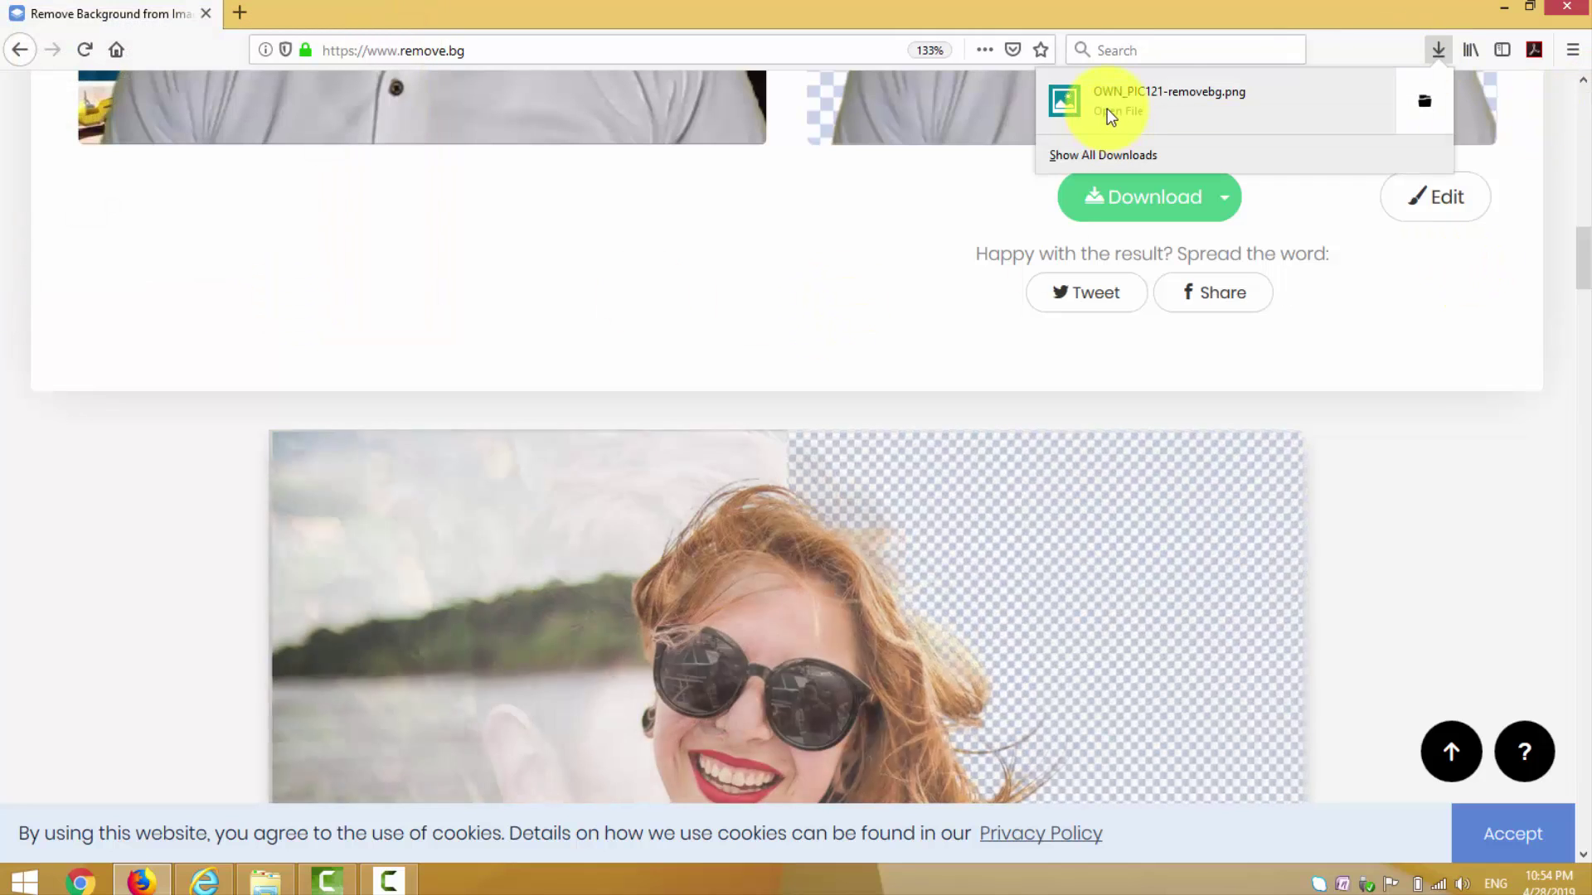
{"action": "left_click", "coordinate": [1108, 110]}
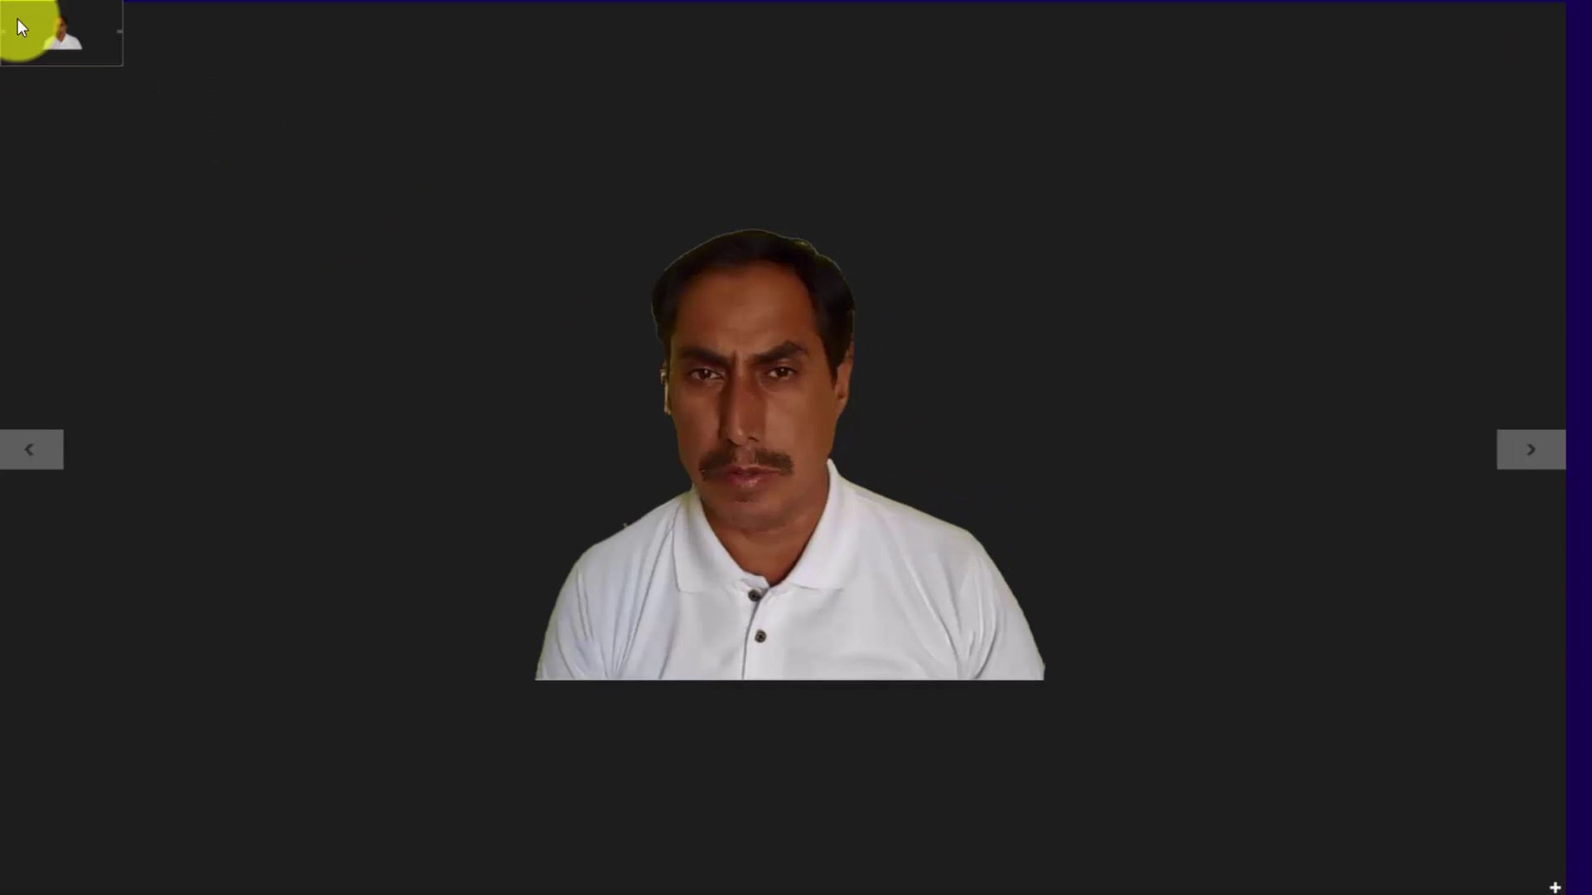
{"action": "left_click", "coordinate": [20, 28]}
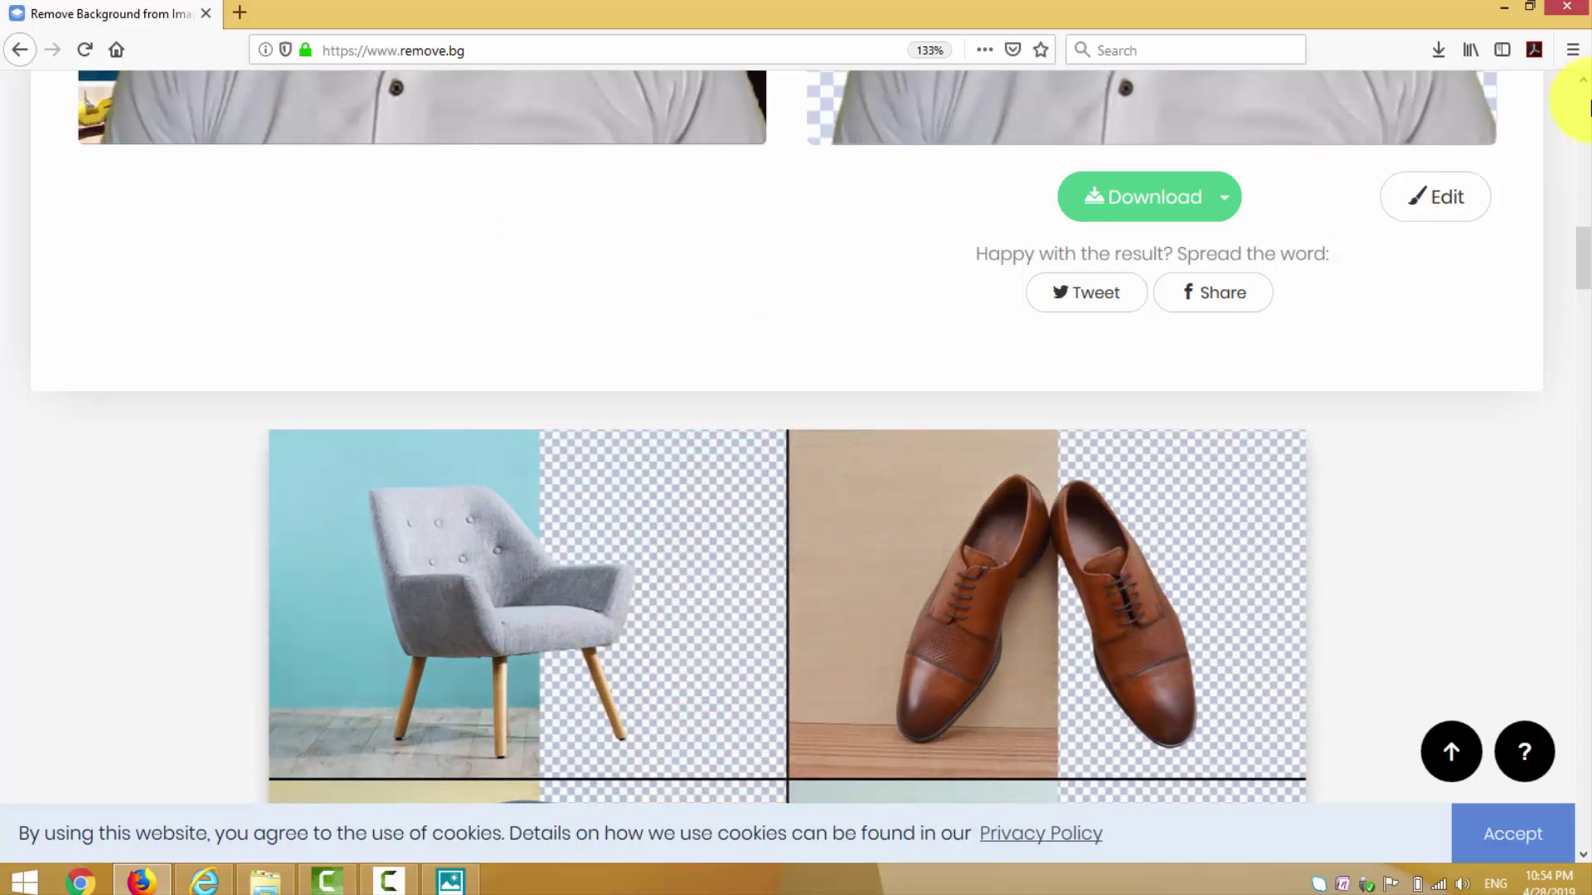
Step: Open the cutout for editing, try solid background colors such as #413333 and #c08585, and remove the background color again
{"action": "left_click", "coordinate": [1583, 106]}
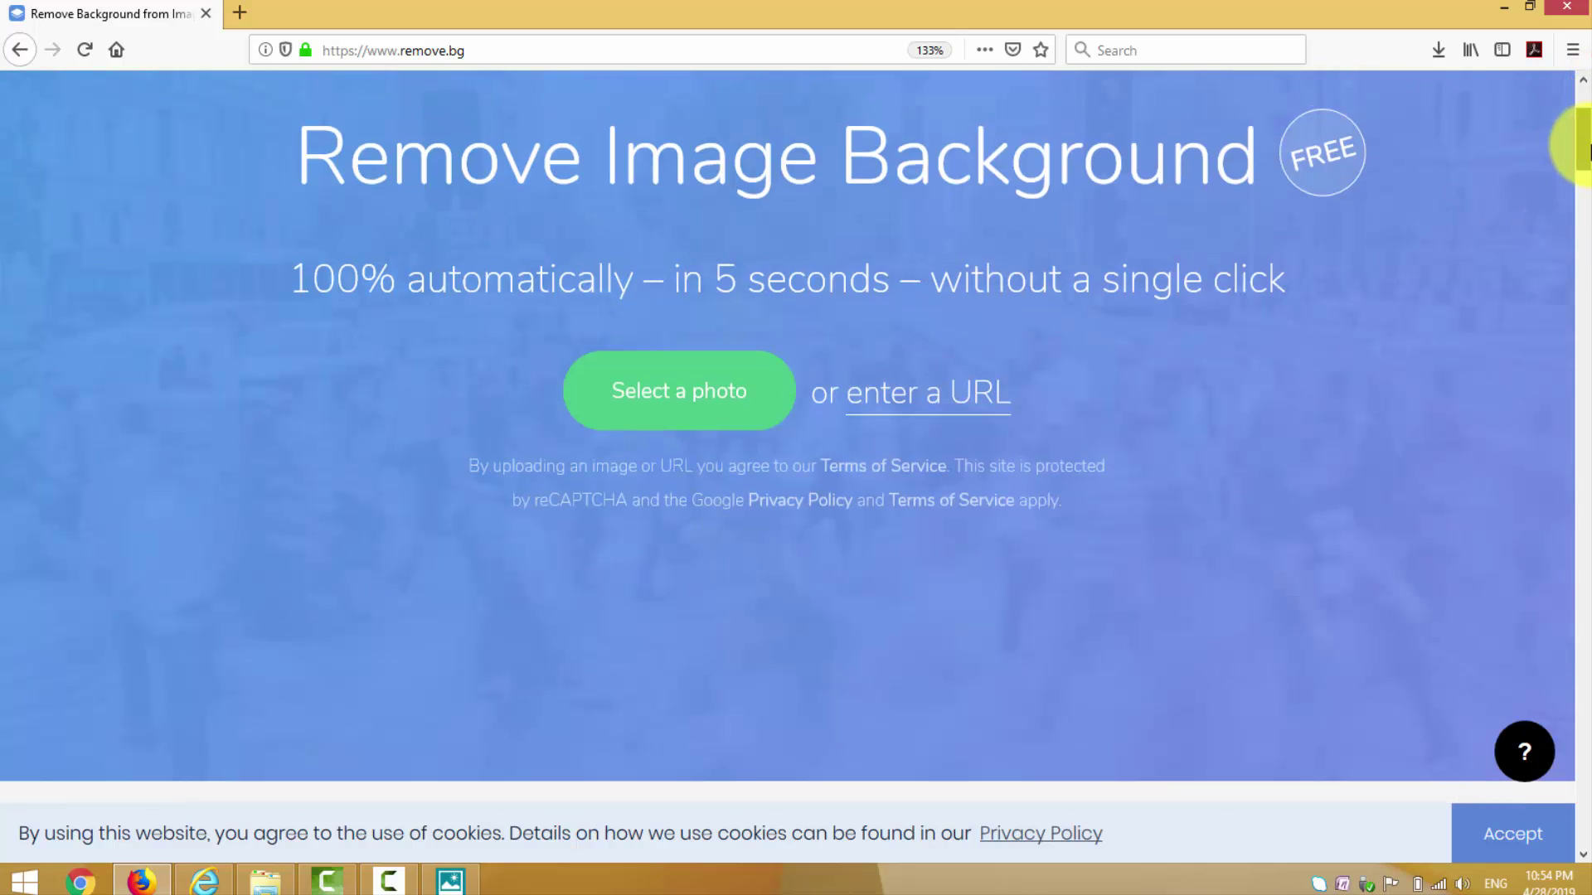
{"action": "left_click_drag", "start_coordinate": [1585, 148], "coordinate": [1573, 274]}
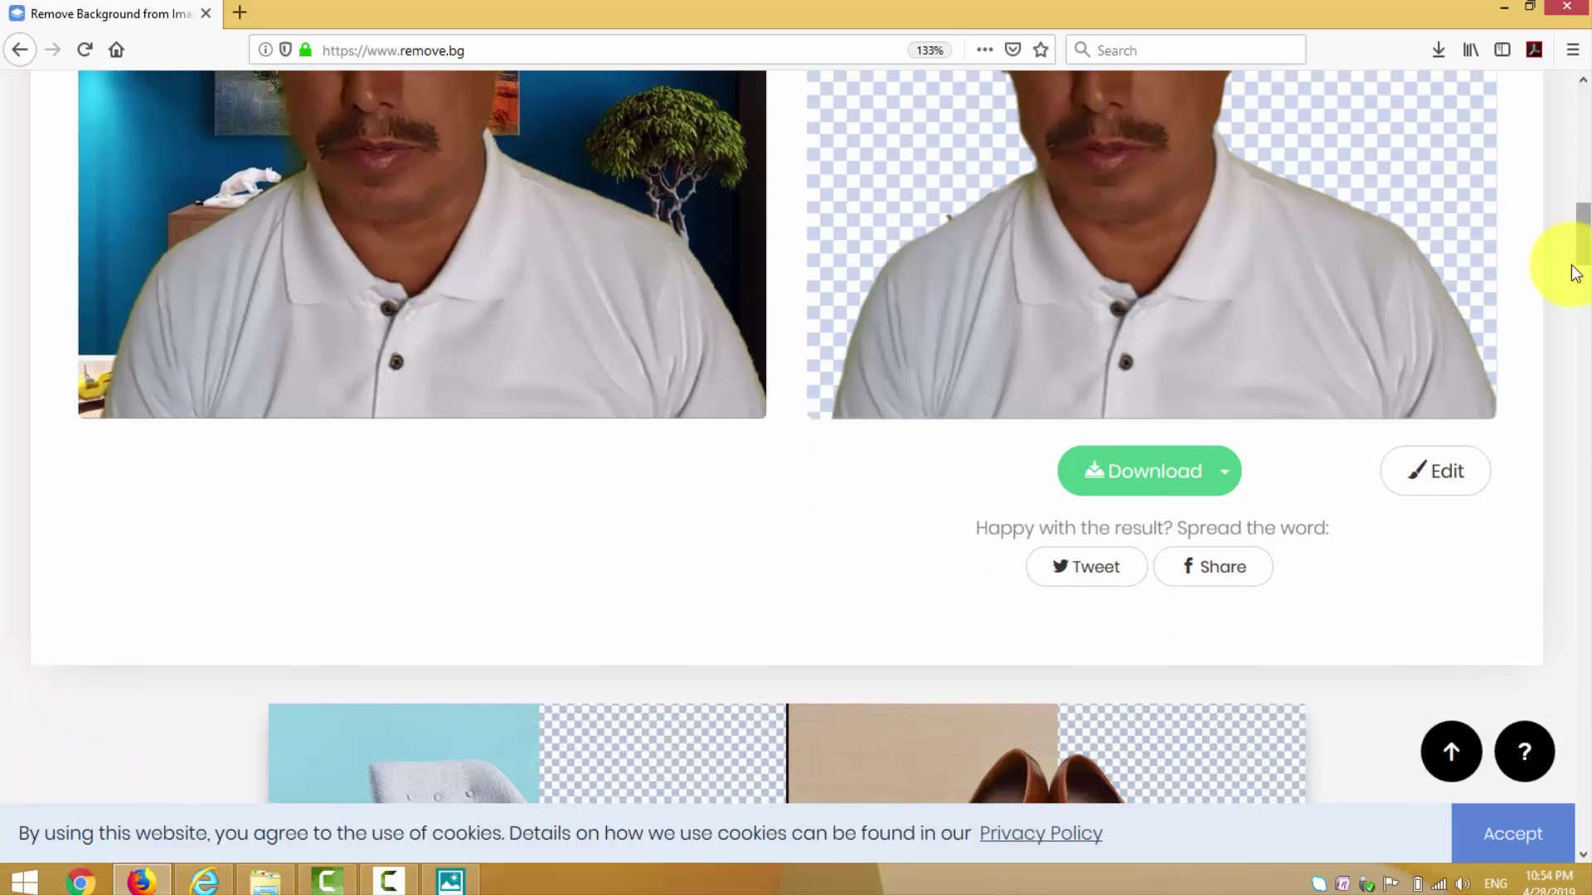
{"action": "left_click", "coordinate": [1438, 472]}
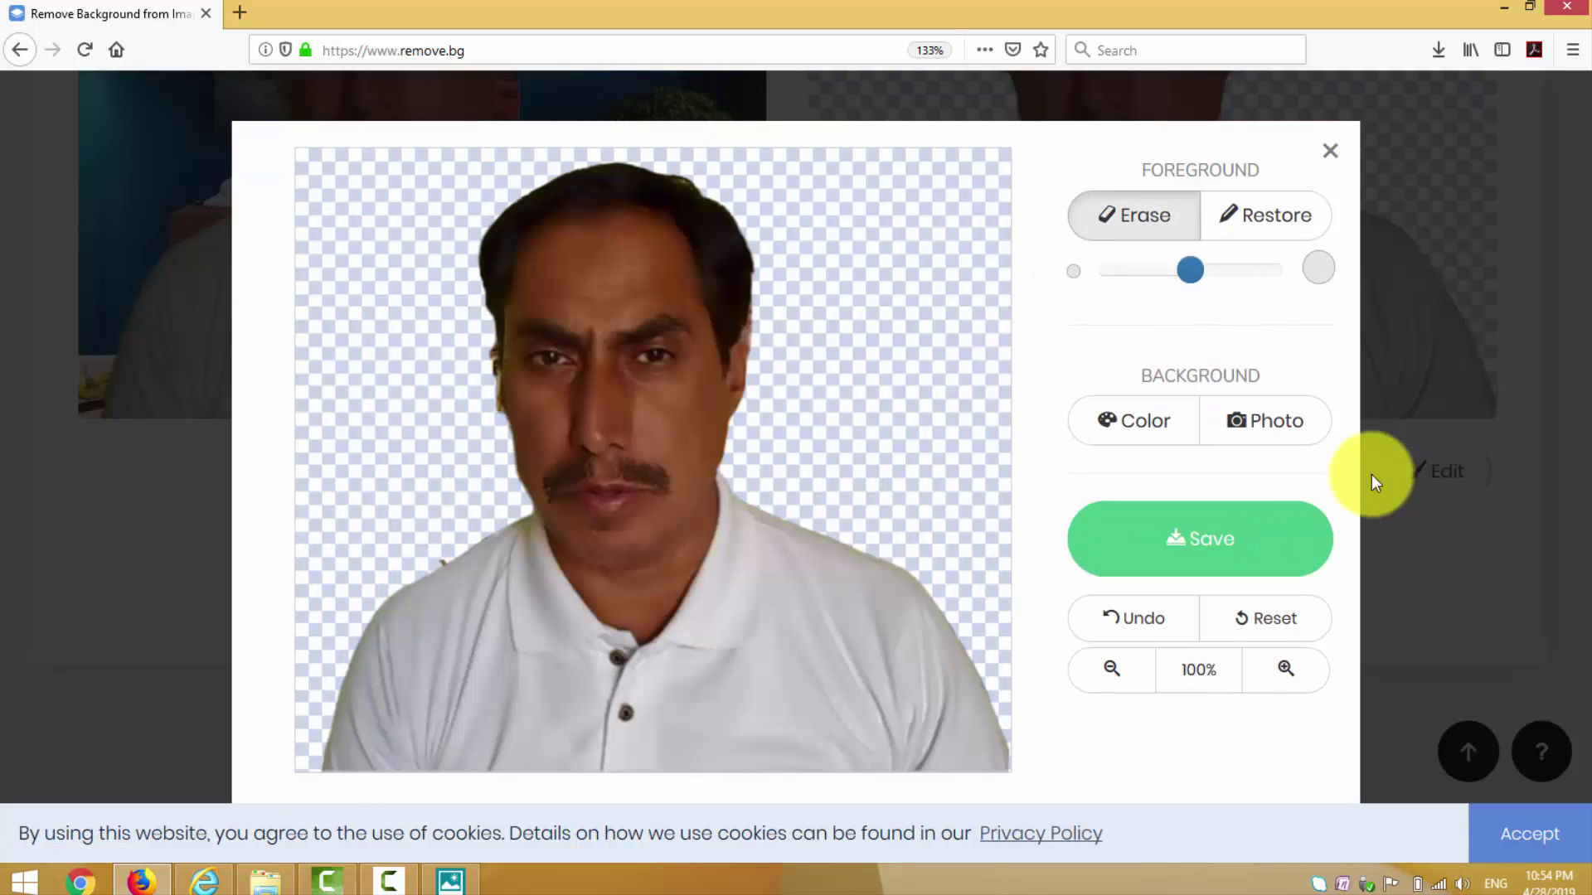
{"action": "left_click", "coordinate": [1158, 441]}
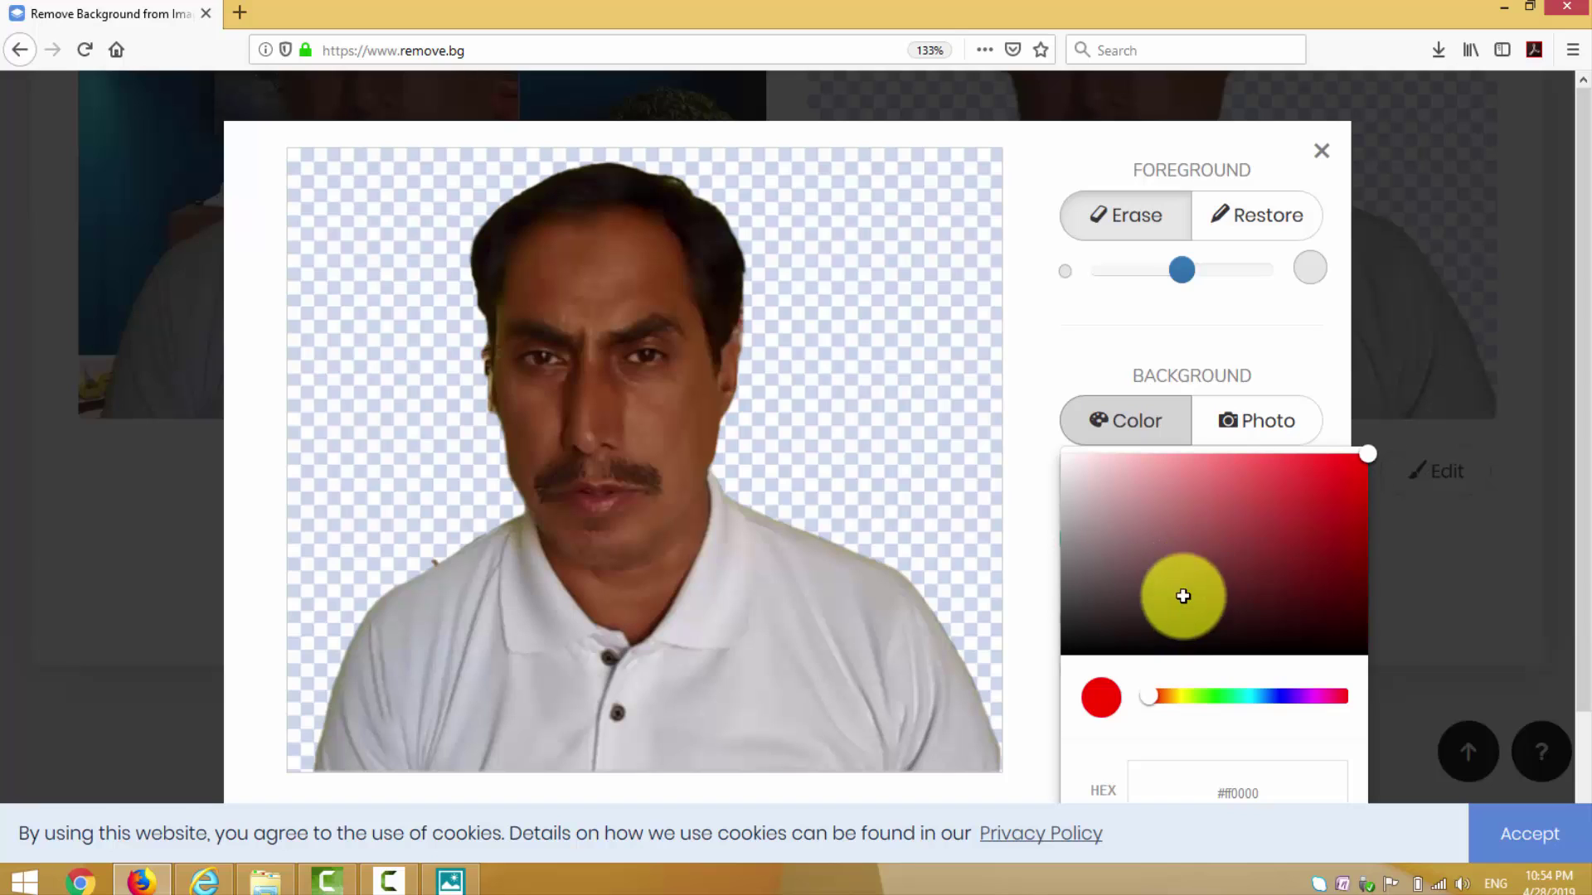
{"action": "left_click", "coordinate": [1125, 604]}
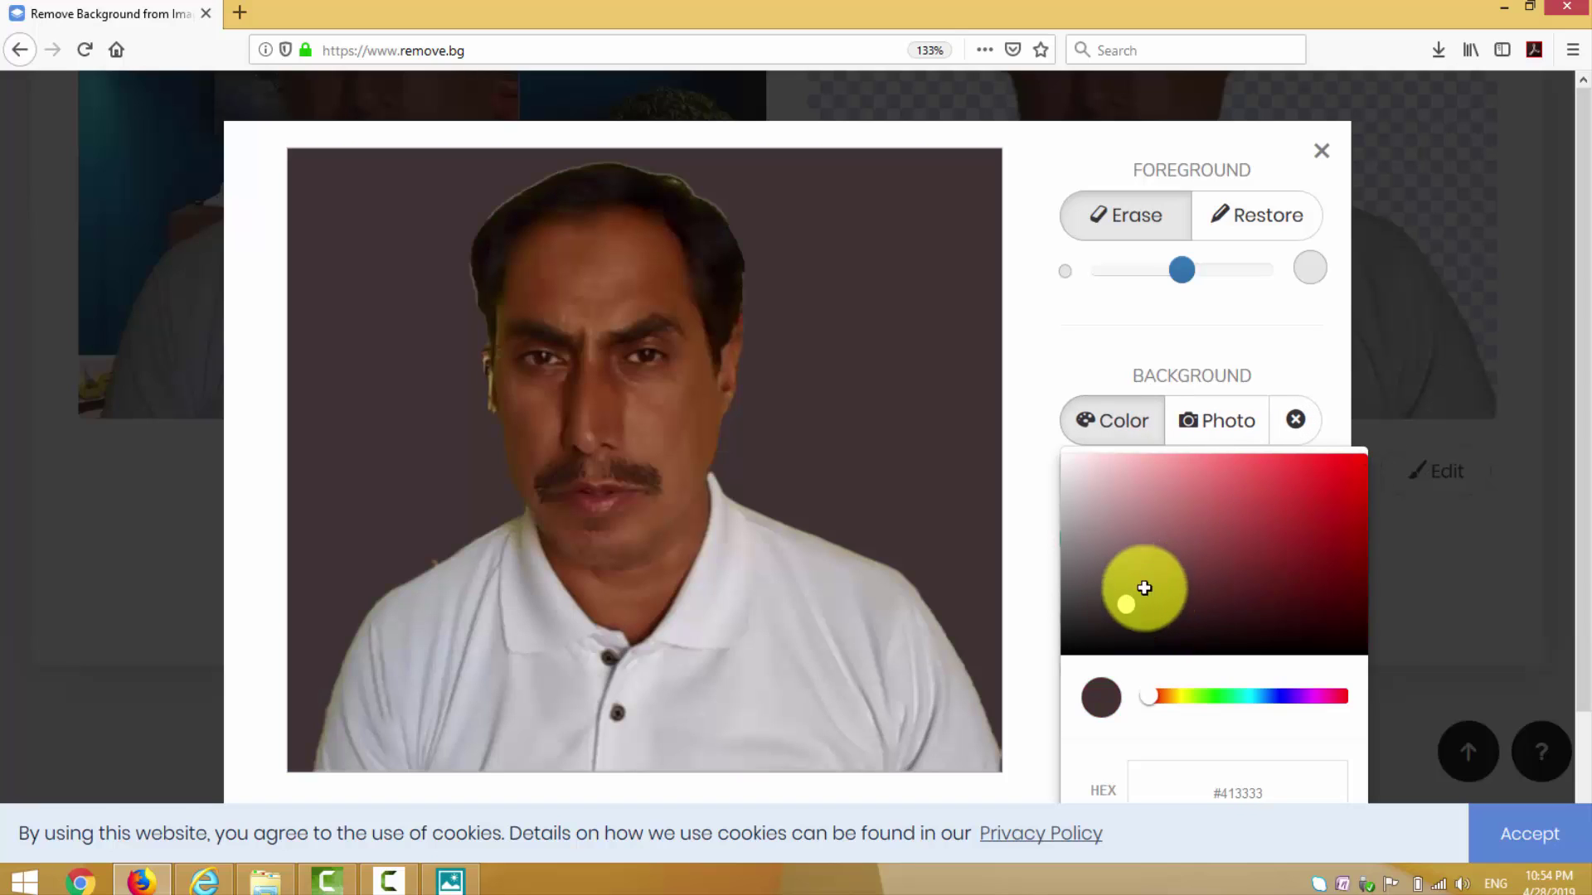
{"action": "left_click", "coordinate": [1199, 531]}
{"action": "left_click", "coordinate": [1155, 505]}
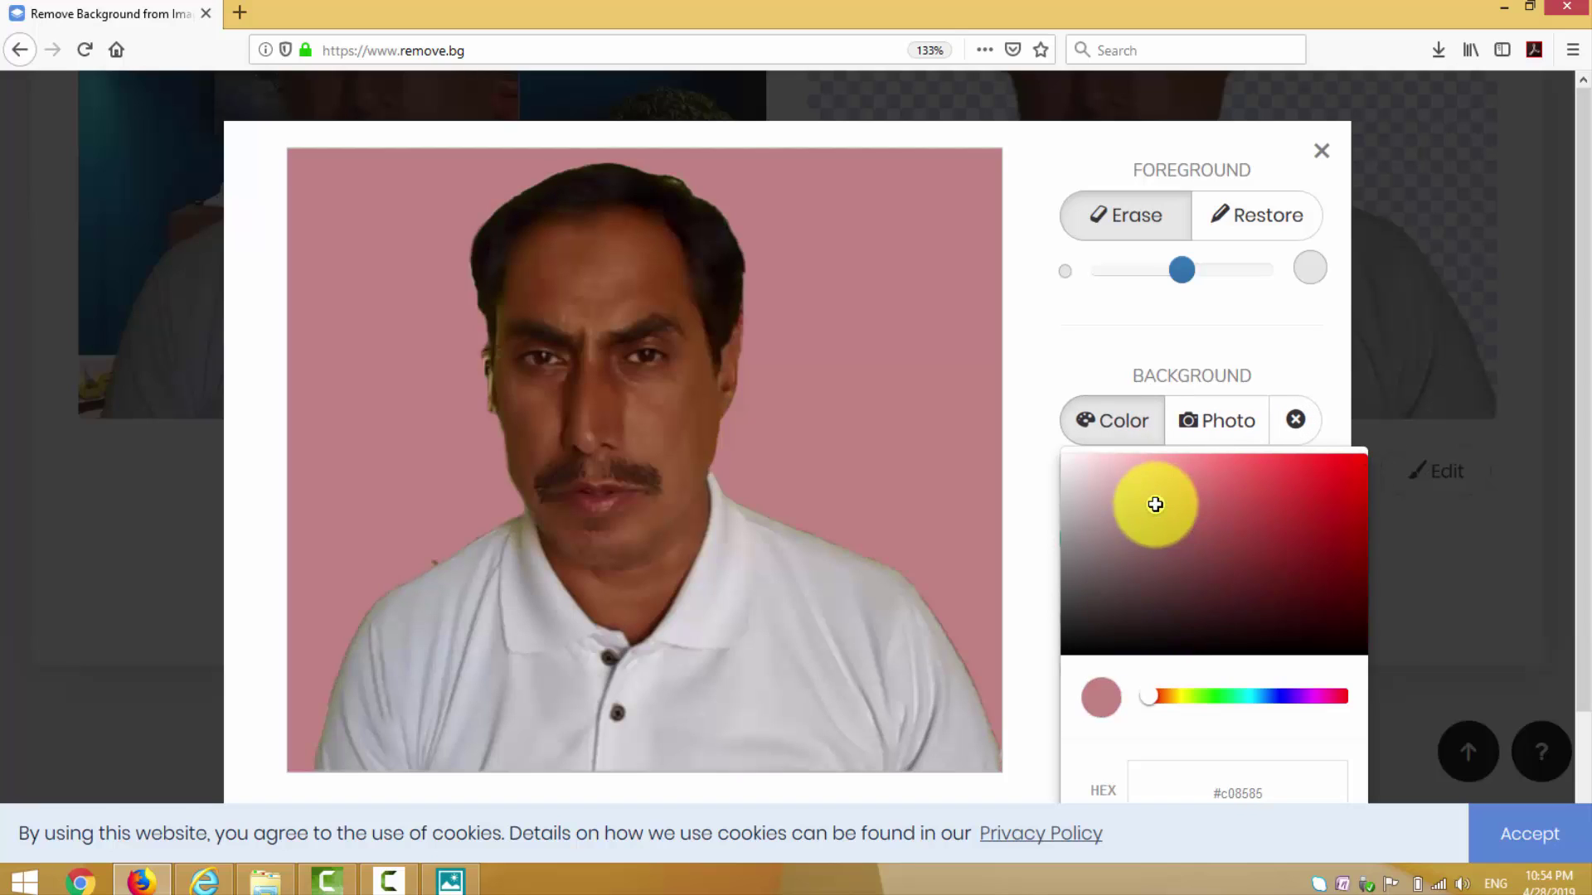
{"action": "left_click", "coordinate": [1295, 420]}
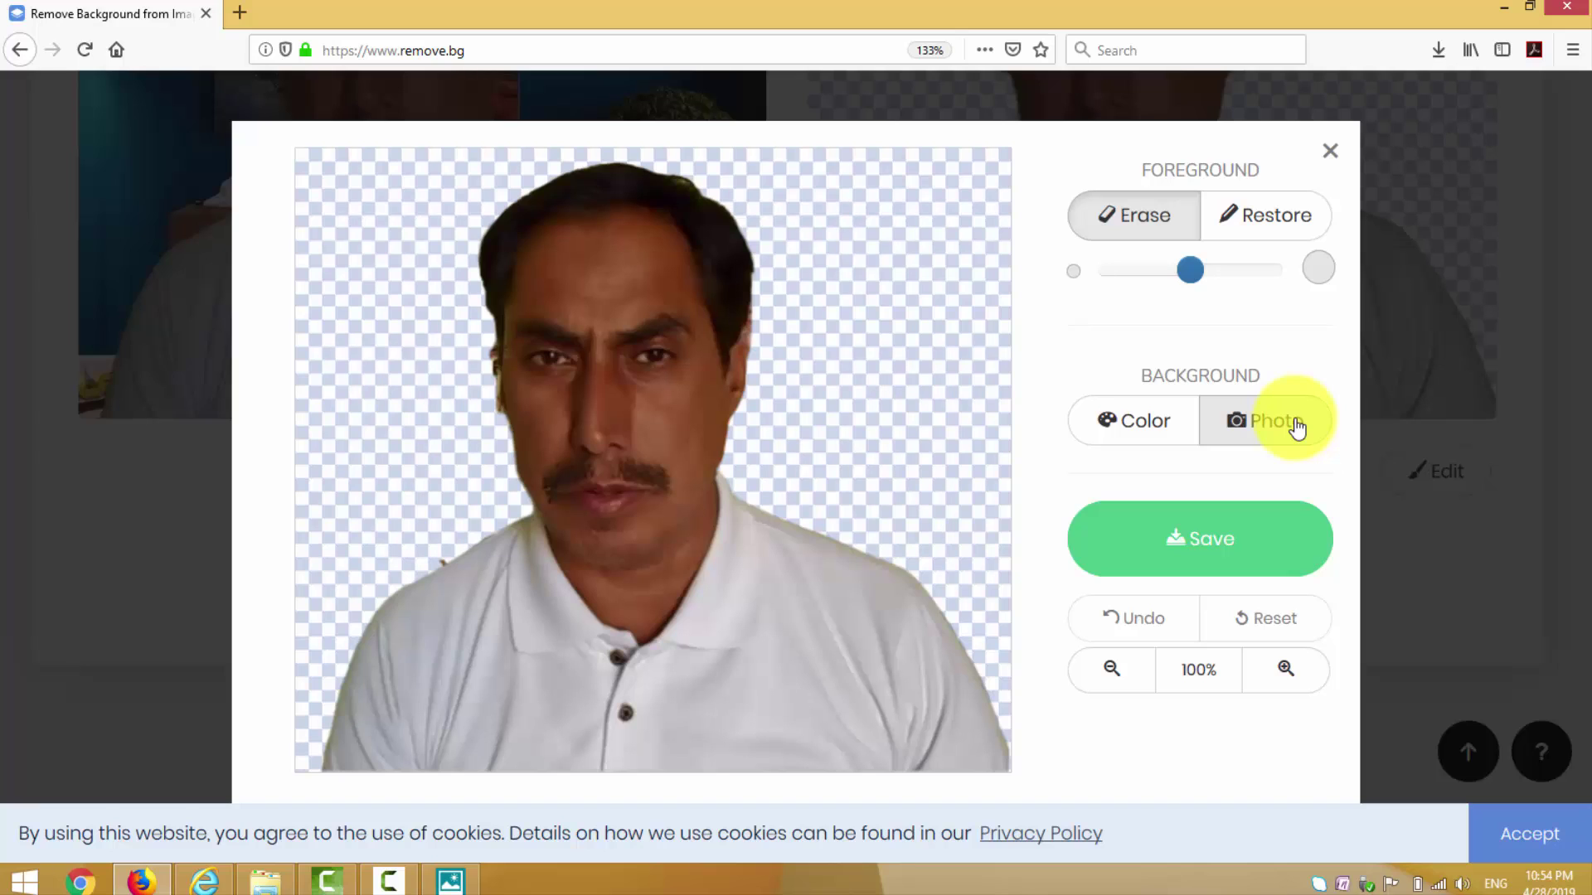
Step: Try the purple night skyline photo from the Unsplash selection as the portrait's background
{"action": "left_click", "coordinate": [1297, 424]}
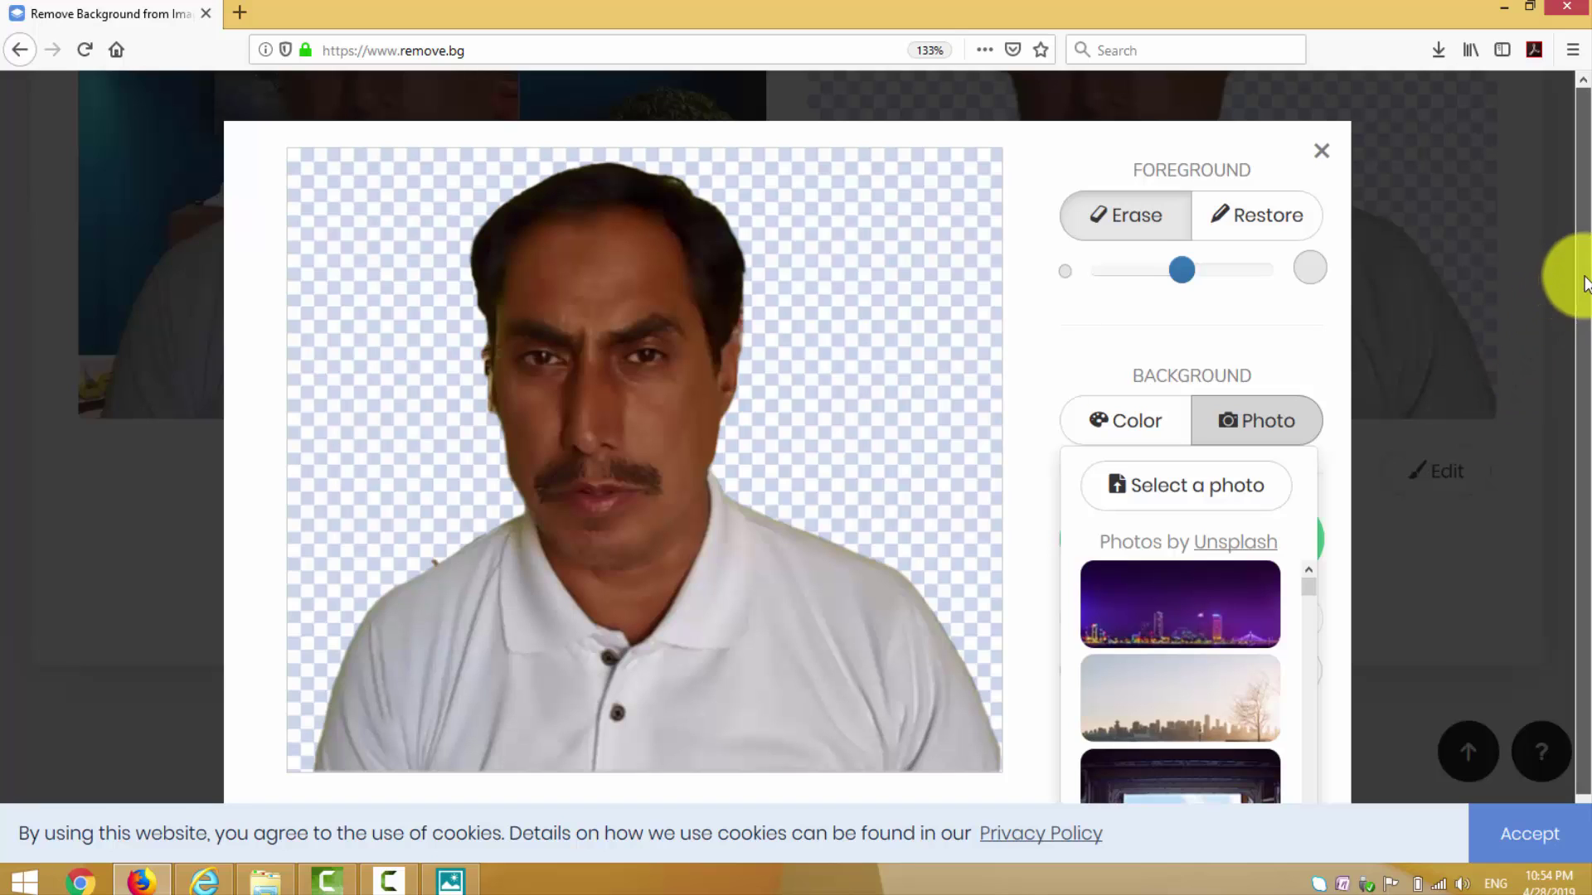
{"action": "left_click_drag", "start_coordinate": [1583, 290], "coordinate": [1585, 311]}
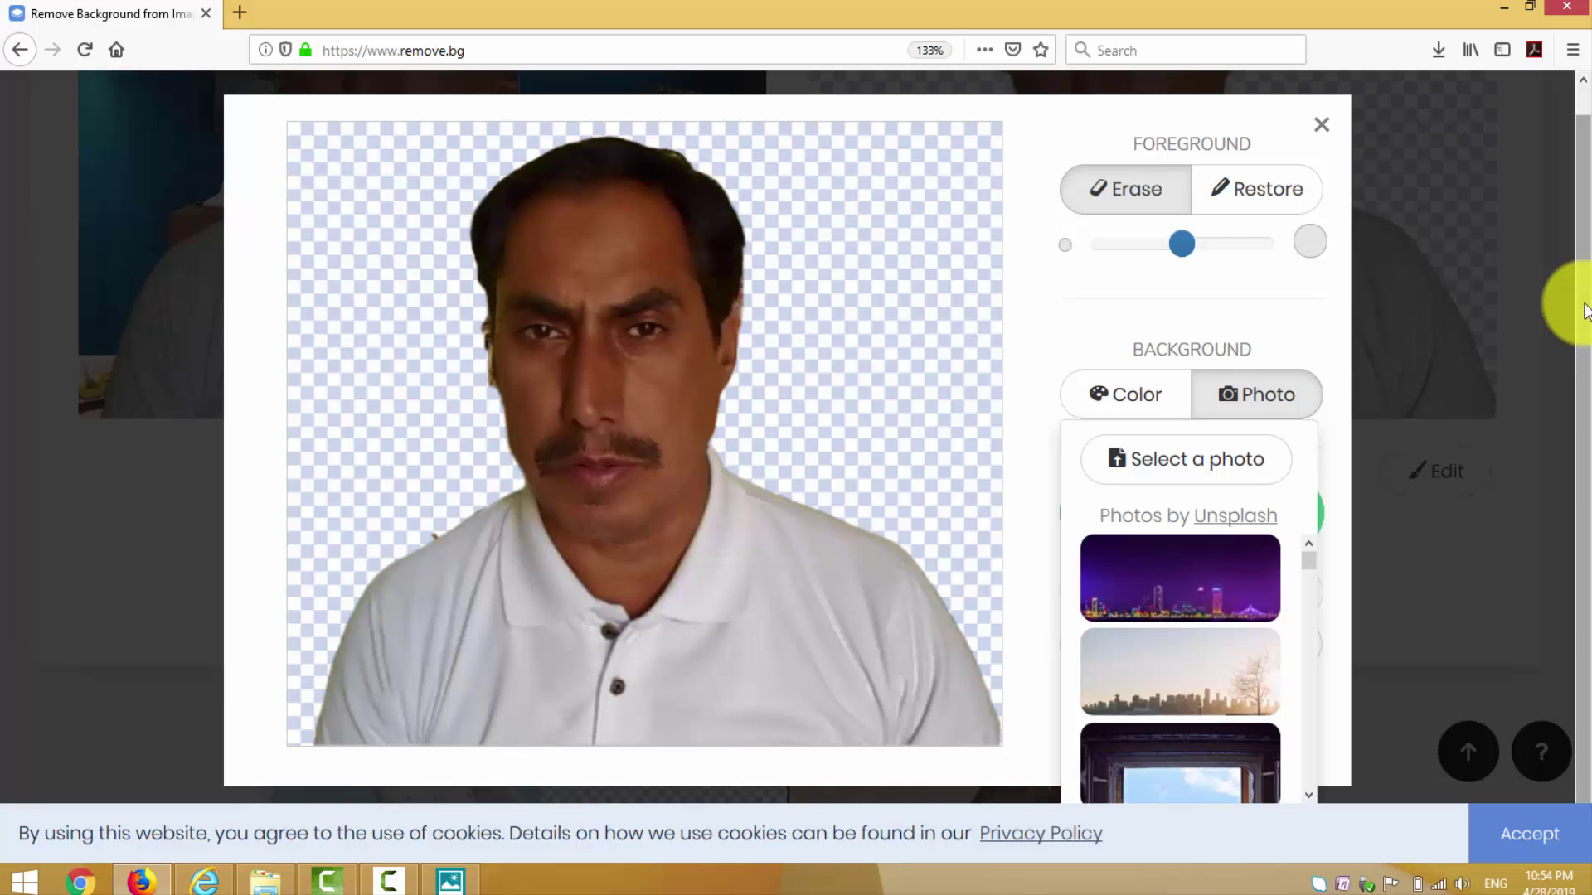
{"action": "key", "text": "ctrl+minus"}
{"action": "key", "text": "ctrl+minus"}
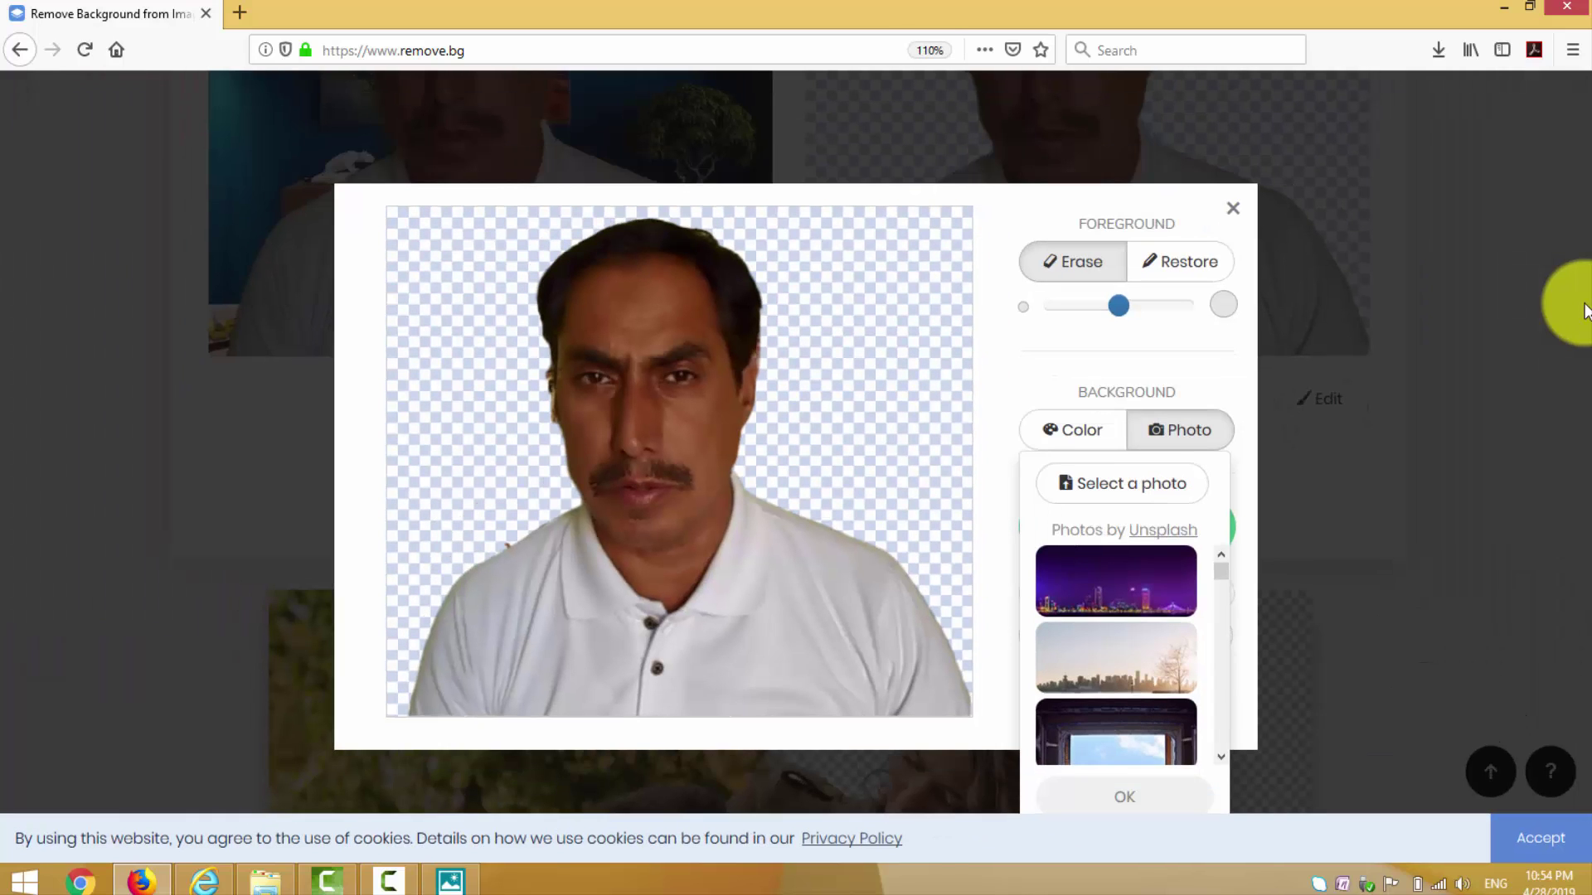
{"action": "key", "text": "ctrl+minus"}
{"action": "key", "text": "ctrl+minus"}
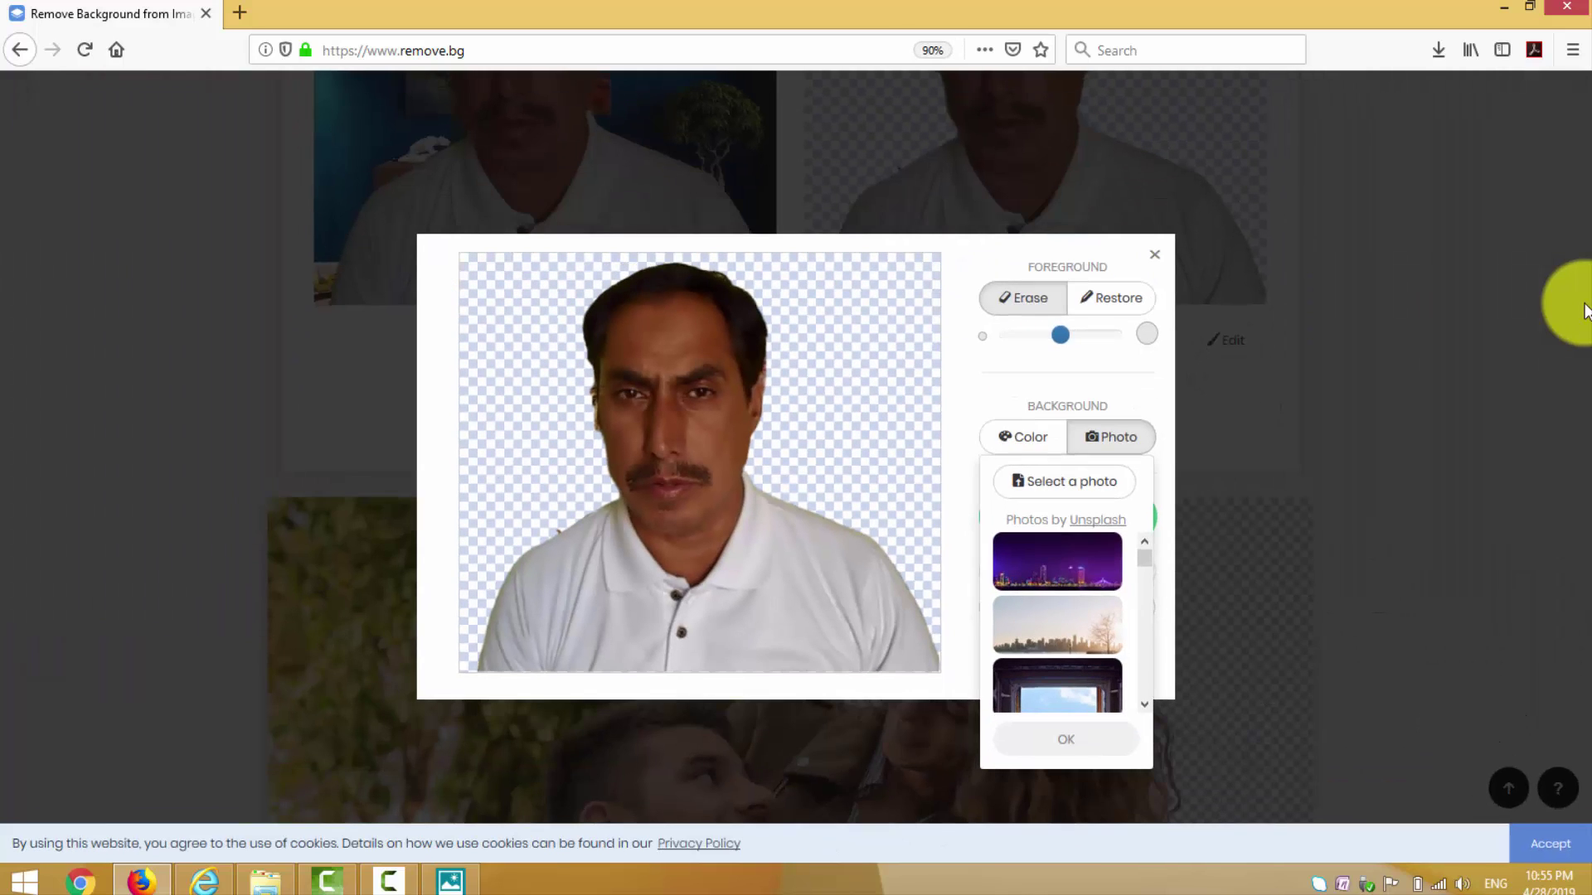
{"action": "left_click", "coordinate": [1089, 578]}
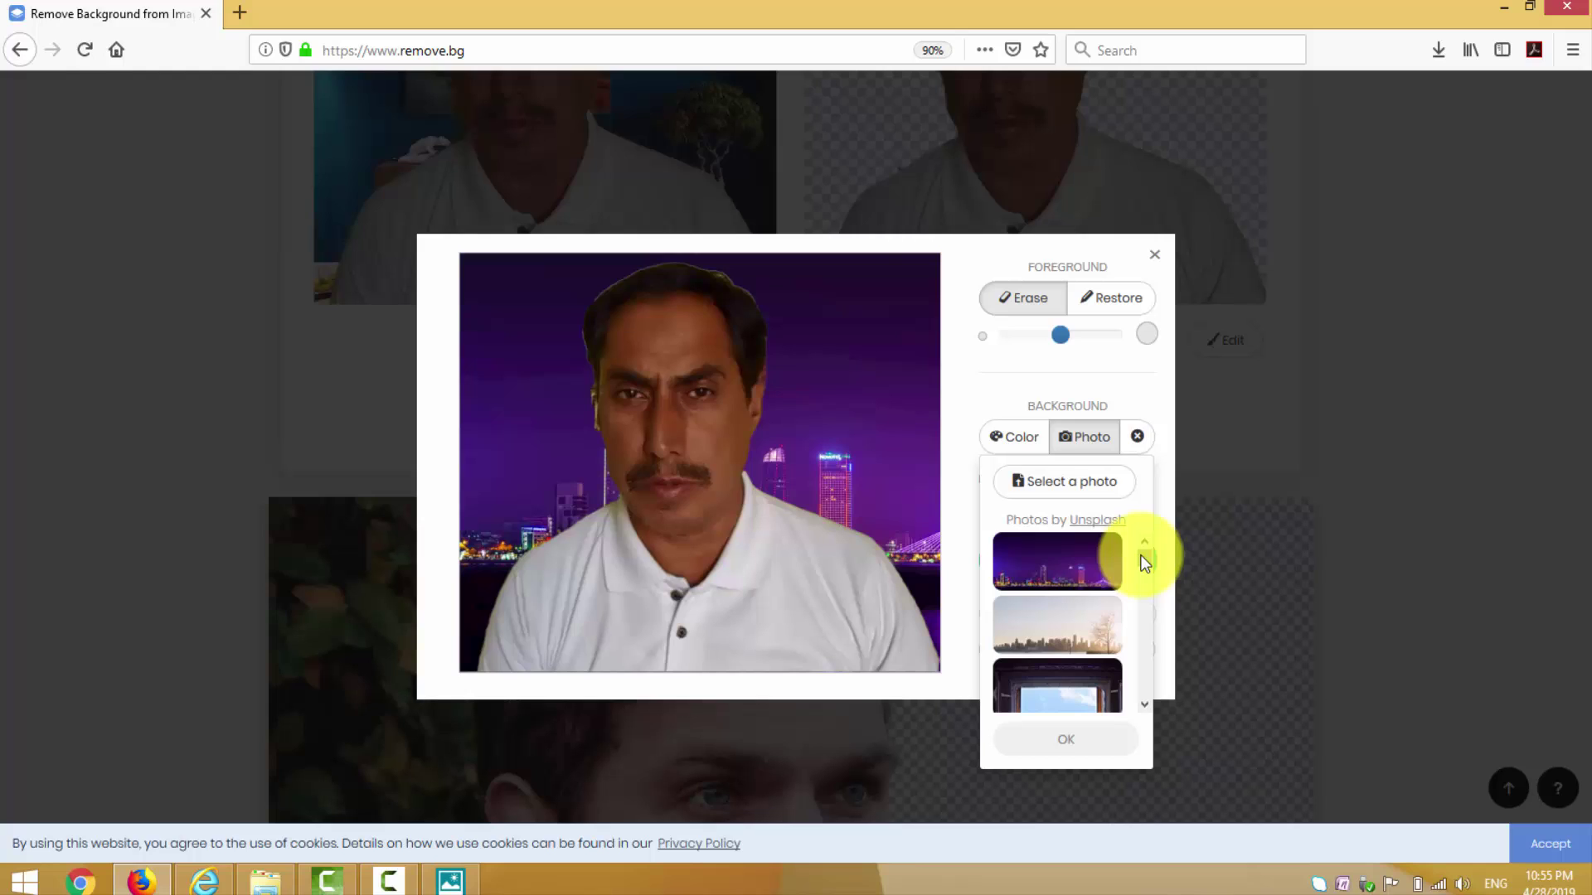
Step: Try the blue waterfront skyline photo as the background, followed by the photo looking up between tall buildings
{"action": "left_click_drag", "start_coordinate": [1145, 562], "coordinate": [1146, 580]}
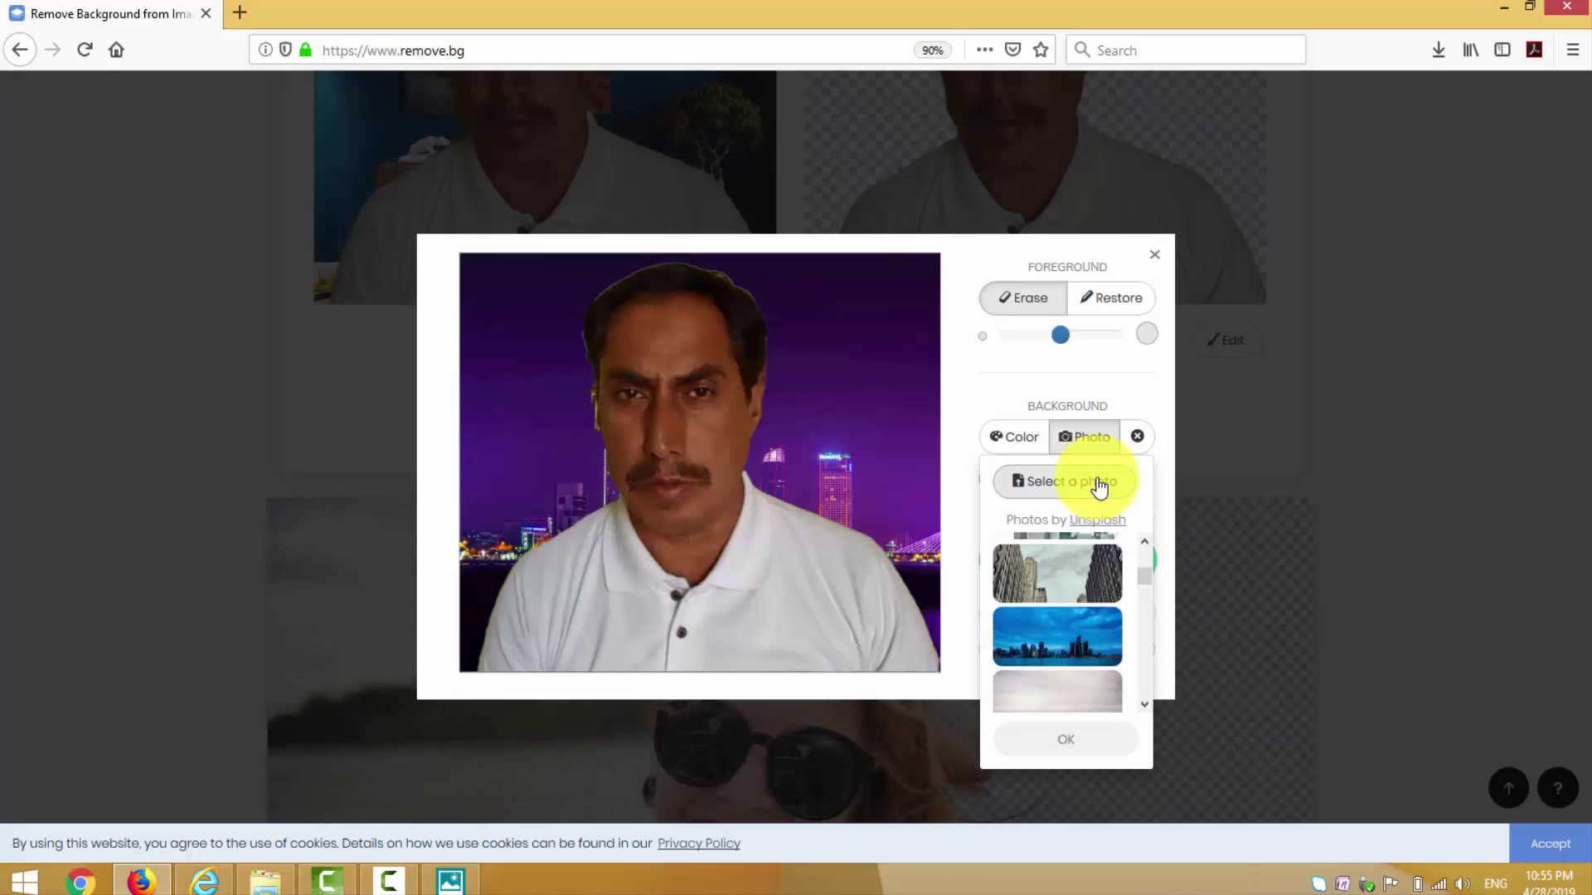
{"action": "left_click", "coordinate": [1059, 640]}
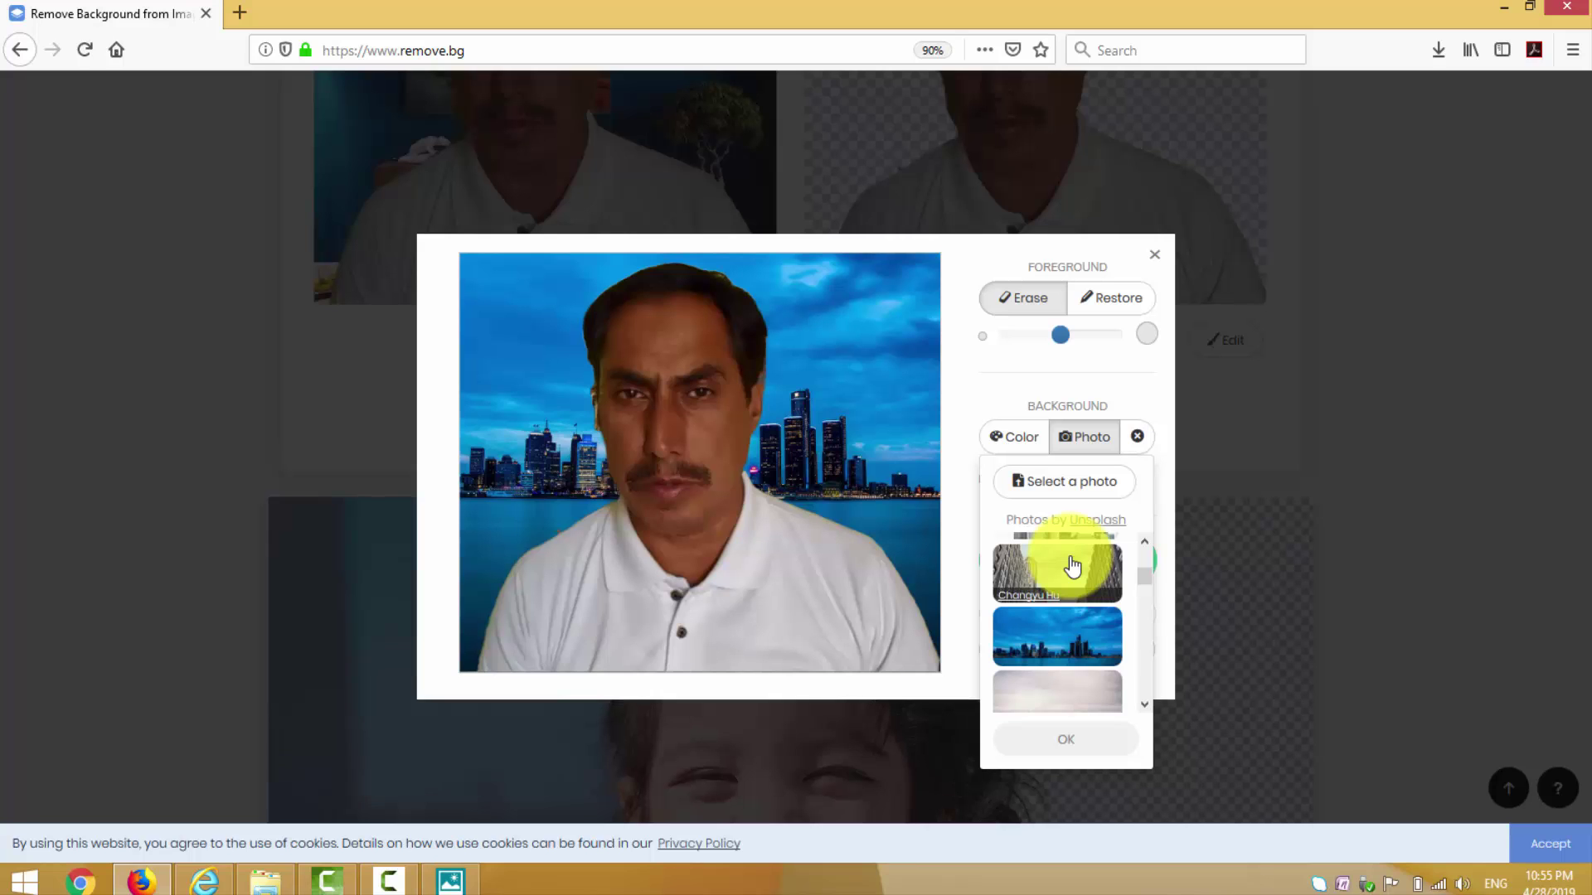
{"action": "left_click", "coordinate": [1073, 567]}
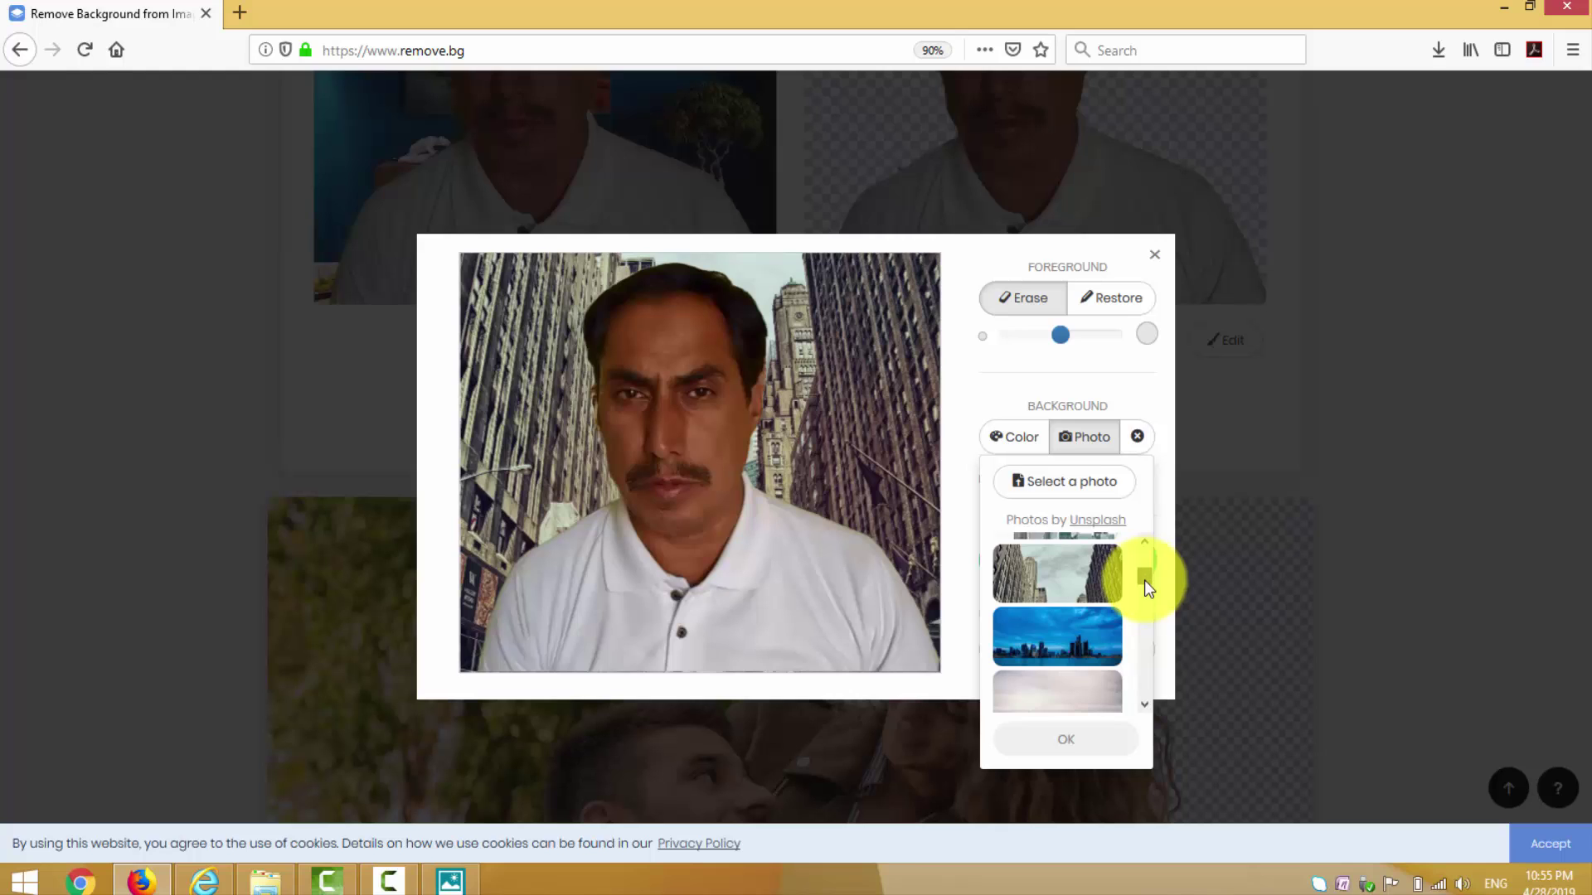
Step: Try the fireworks photo as the background and close the editor without saving
{"action": "left_click_drag", "start_coordinate": [1144, 580], "coordinate": [1146, 642]}
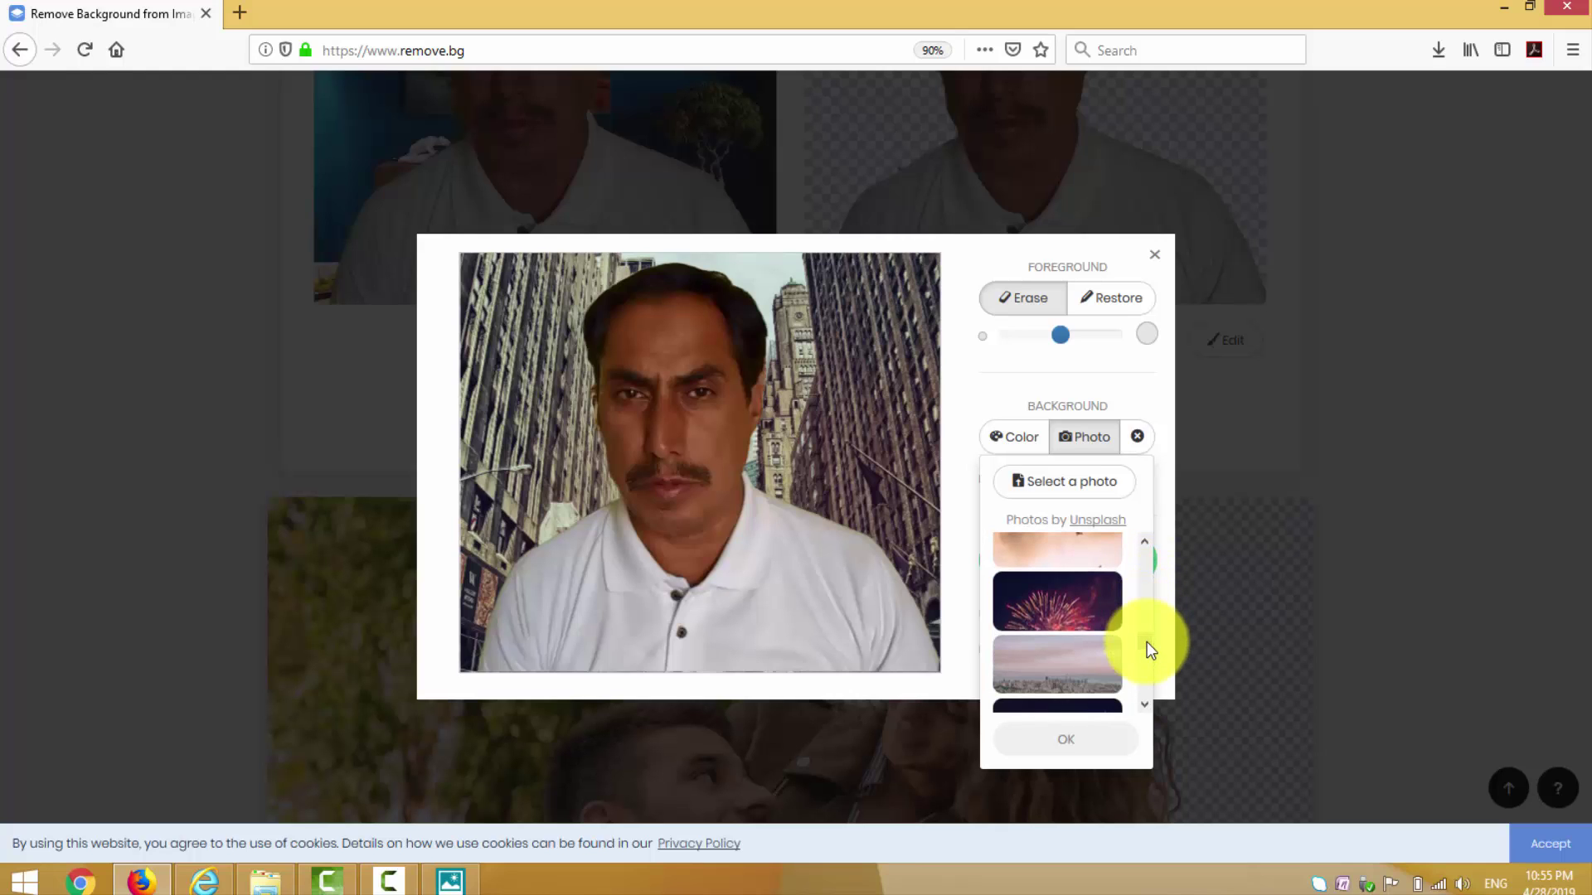
{"action": "left_click", "coordinate": [1069, 600]}
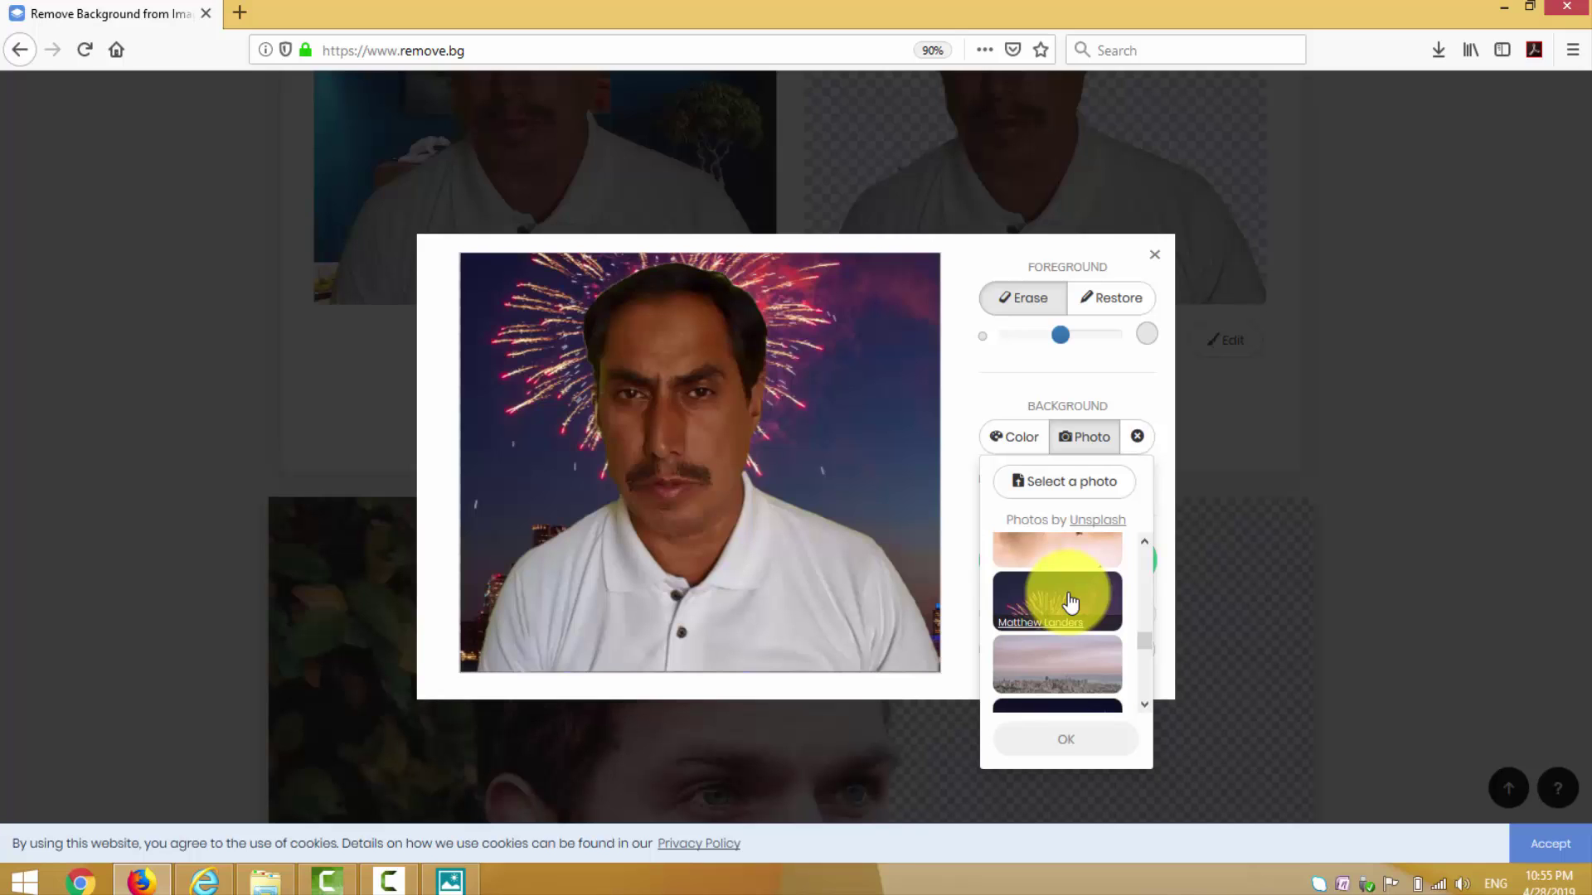
{"action": "left_click", "coordinate": [1156, 259]}
Step: Upload a second photo, IMG_20190211_141316243_HDR, from the Desktop folder for background removal
{"action": "left_click", "coordinate": [1583, 130]}
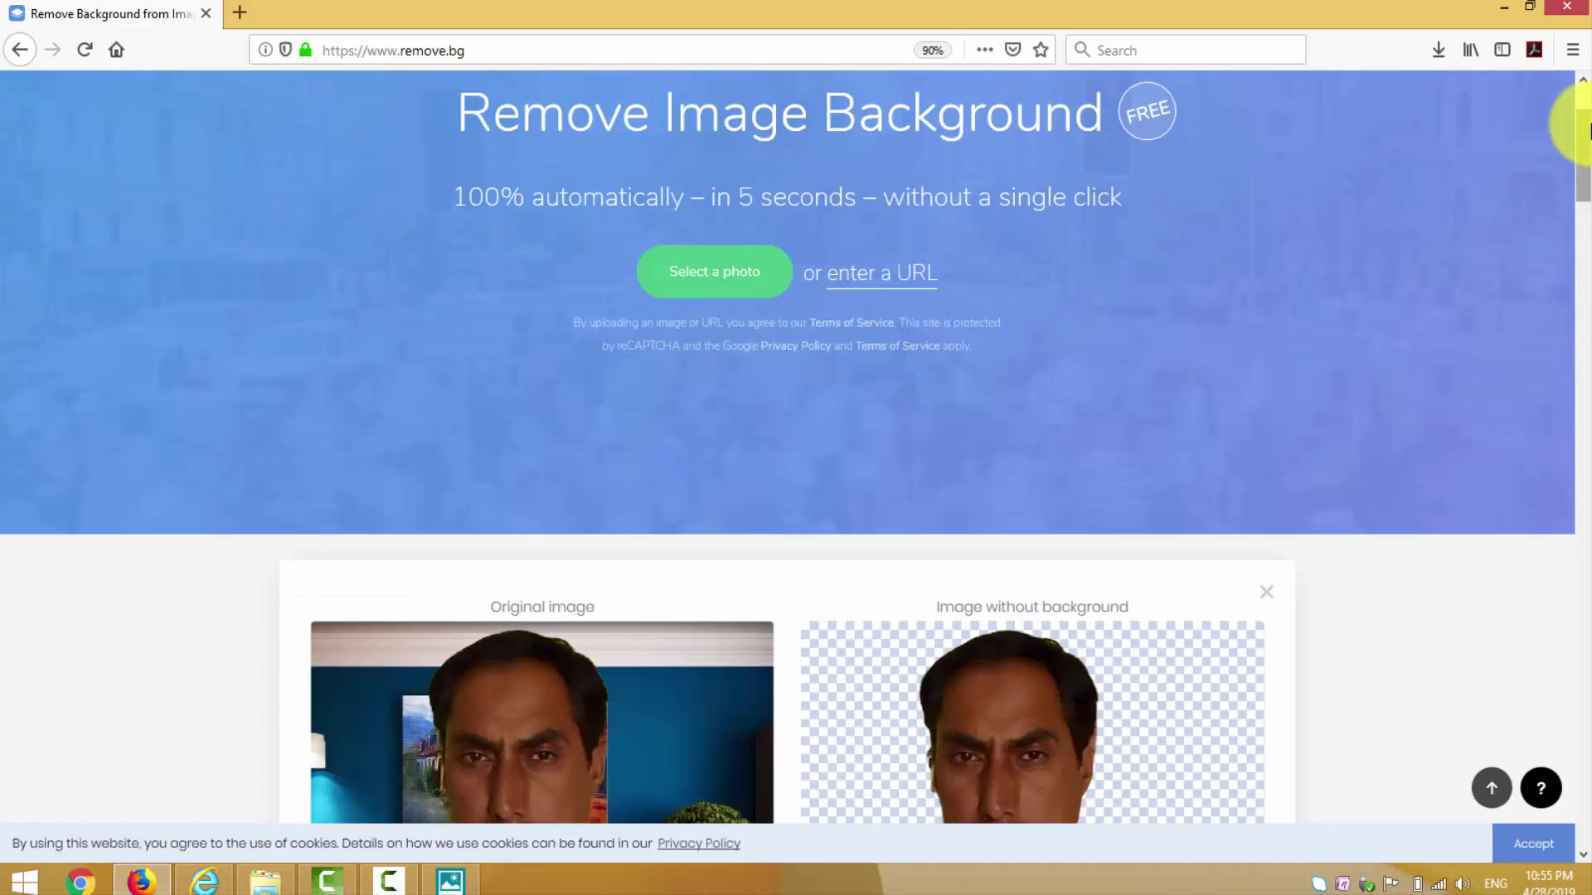
{"action": "left_click_drag", "start_coordinate": [1587, 130], "coordinate": [1588, 110]}
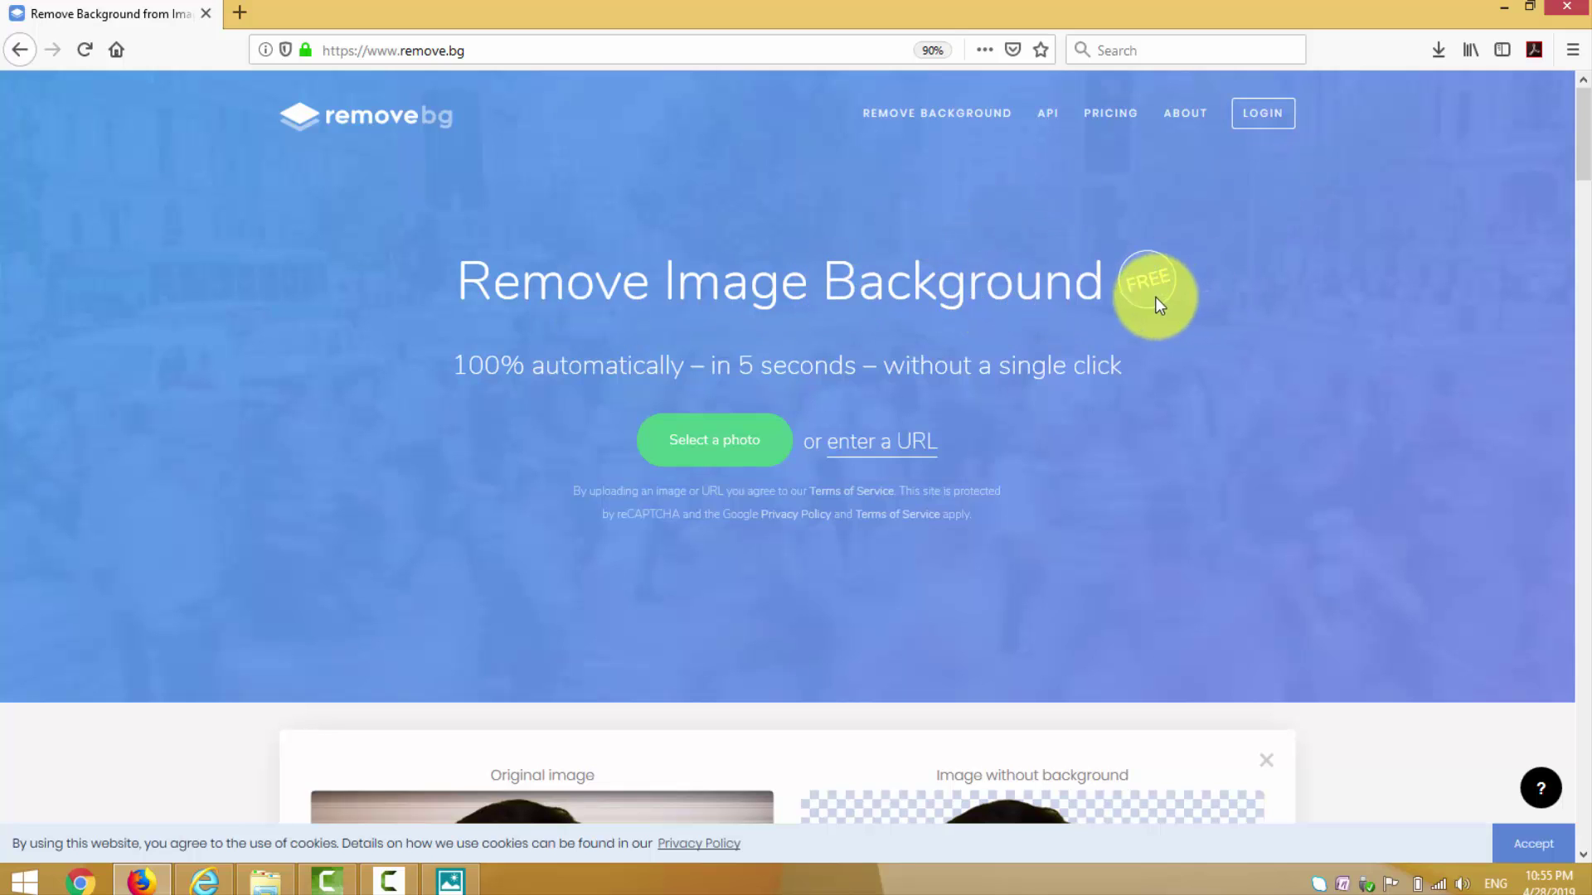
{"action": "left_click", "coordinate": [721, 444]}
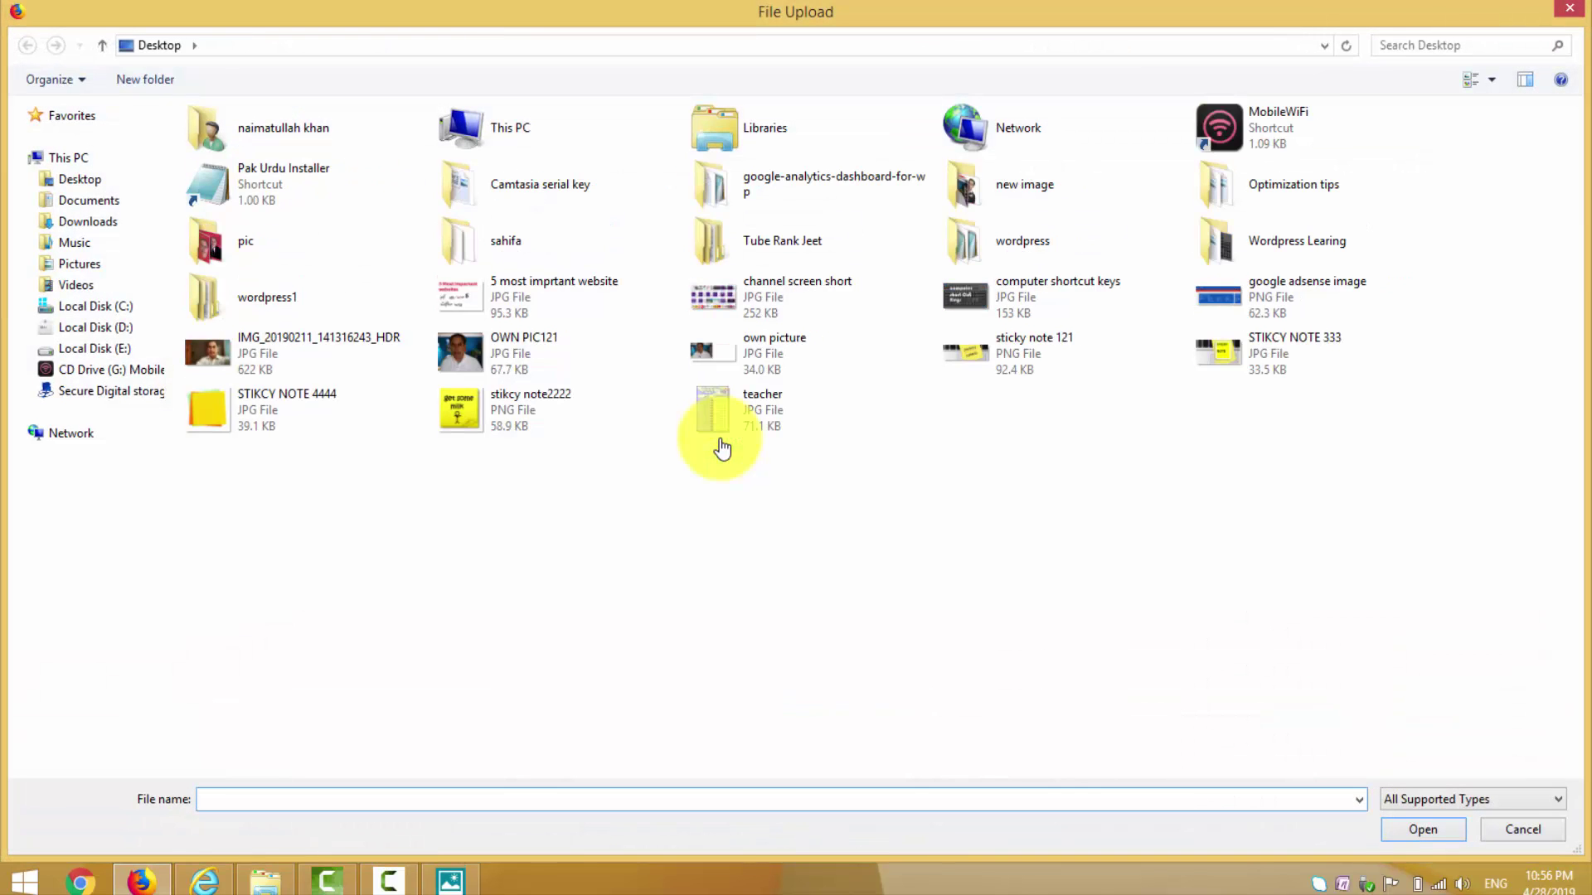
{"action": "left_click", "coordinate": [114, 182]}
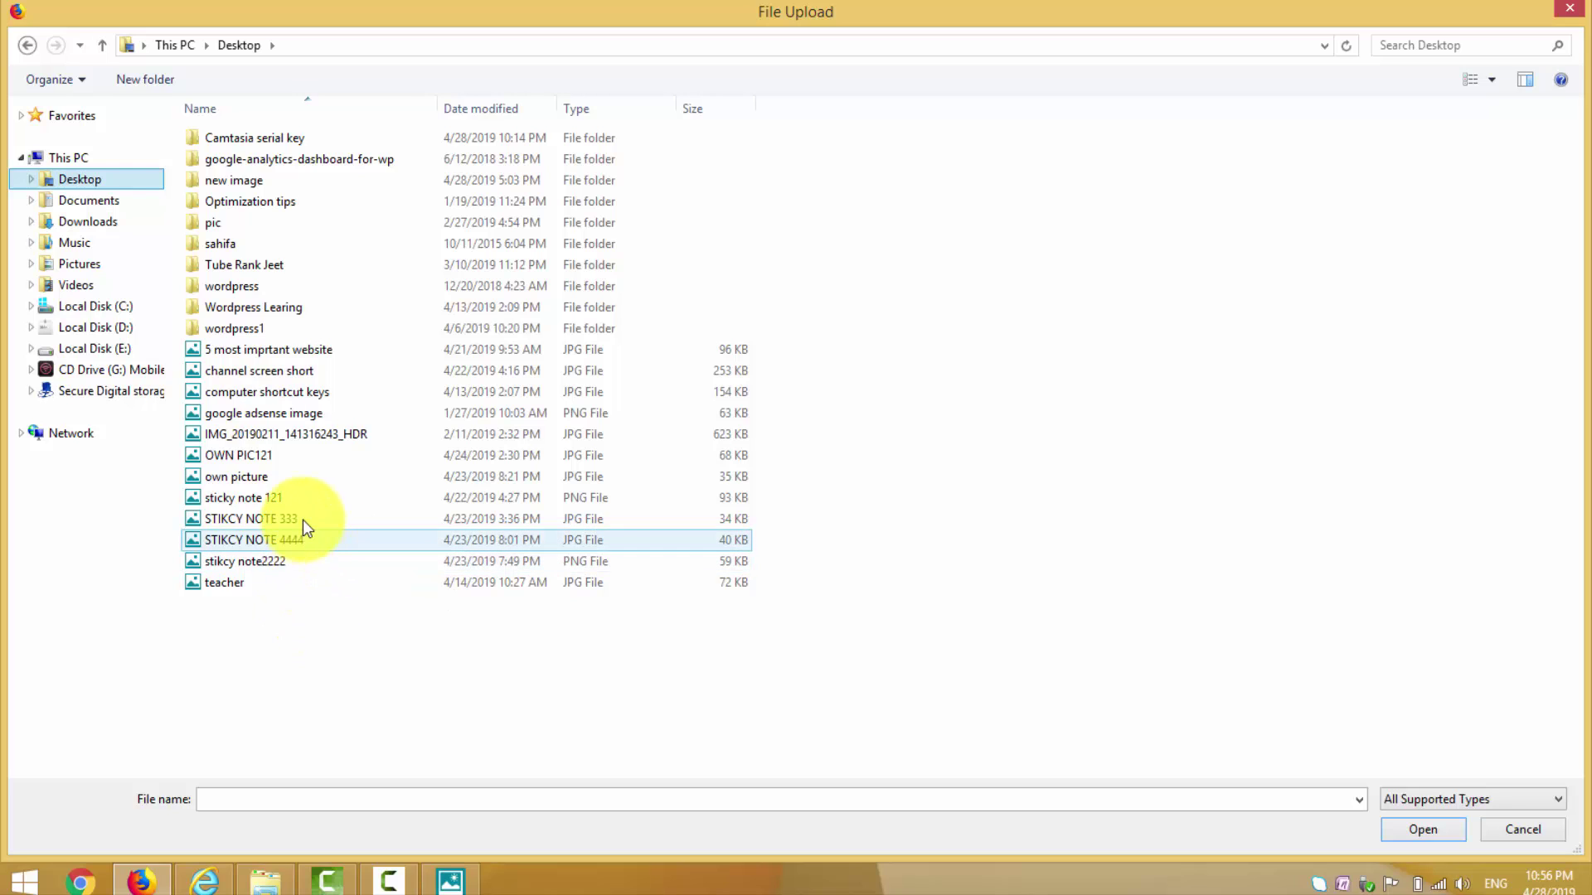
{"action": "left_click", "coordinate": [288, 437]}
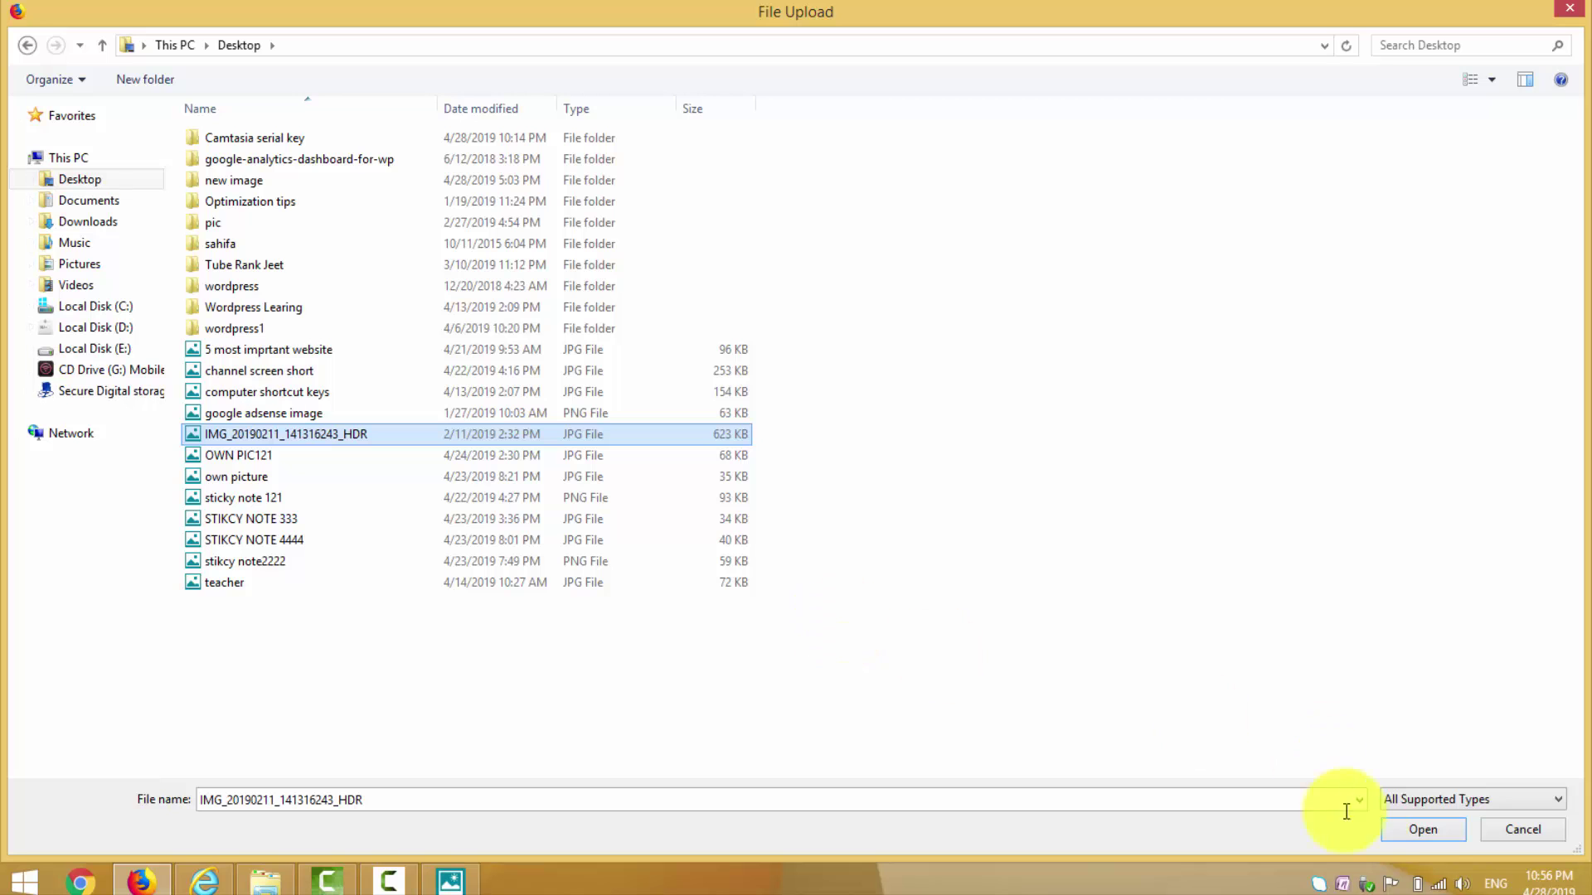
{"action": "left_click", "coordinate": [1423, 830]}
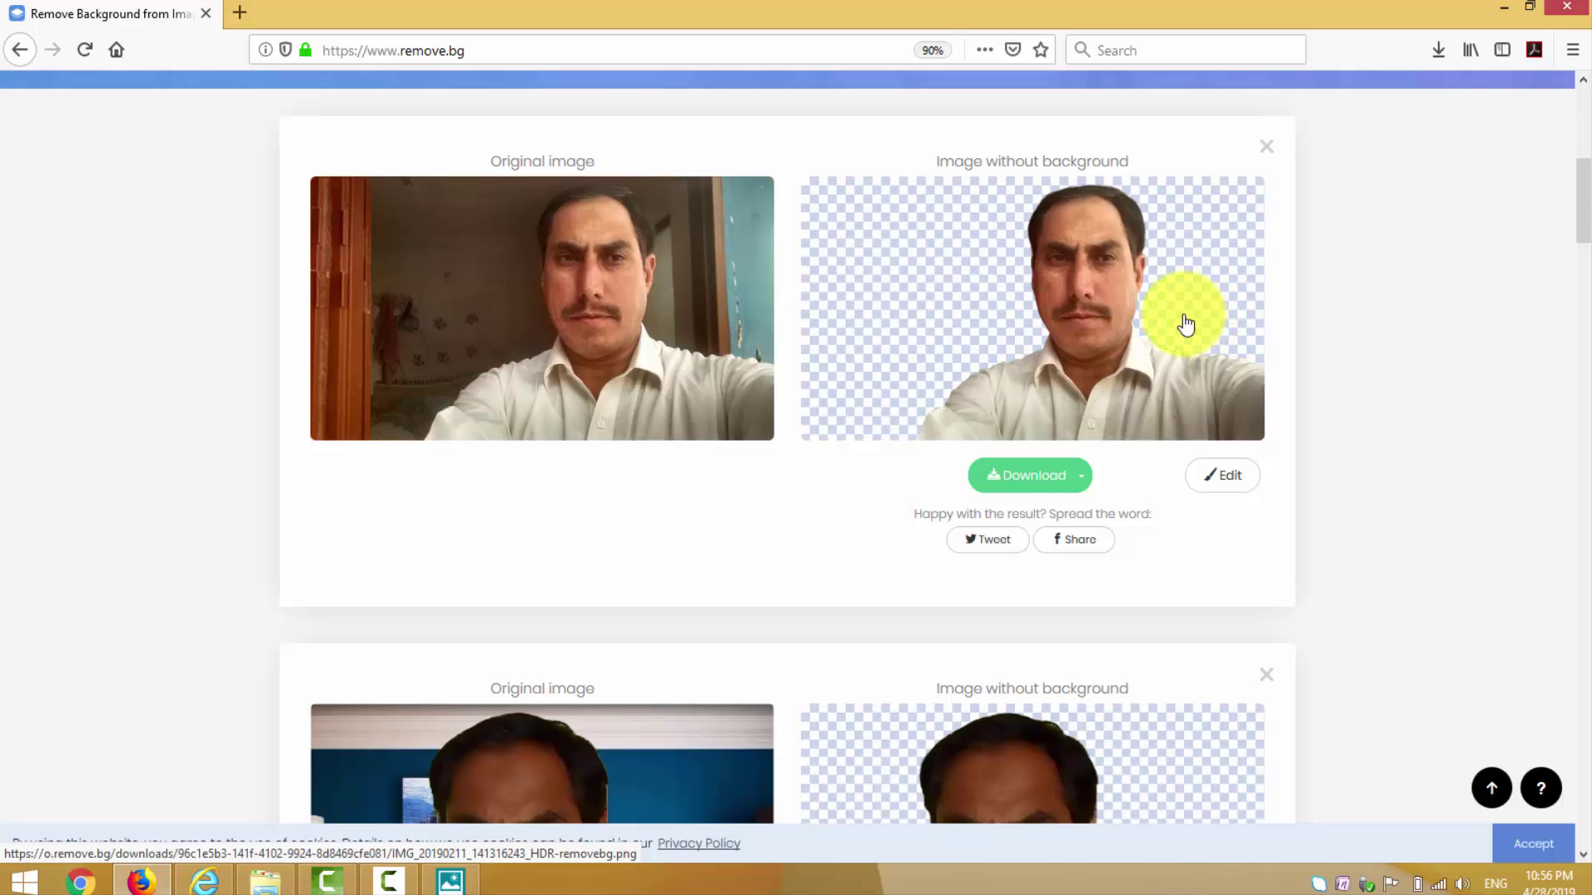
Step: Open the second portrait's cutout for editing, reduce the eraser brush size and try several red and pink solid background colours
{"action": "left_click", "coordinate": [1220, 476]}
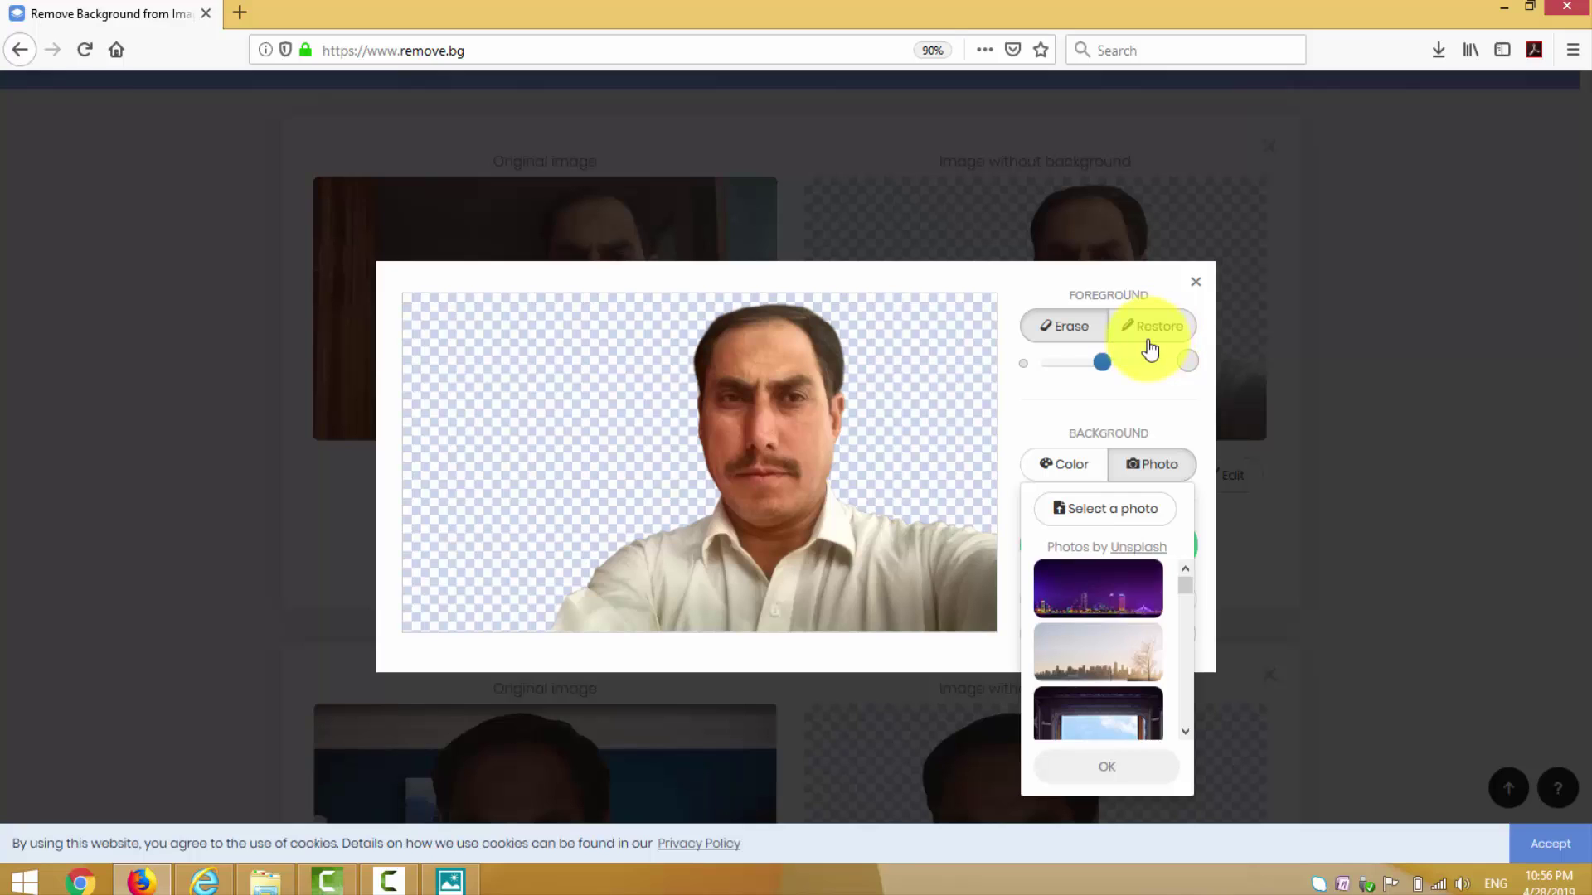
{"action": "mouse_move", "coordinate": [1109, 374]}
{"action": "left_mouse_down"}
{"action": "mouse_move", "coordinate": [1147, 370]}
{"action": "mouse_move", "coordinate": [1090, 383]}
{"action": "left_mouse_up"}
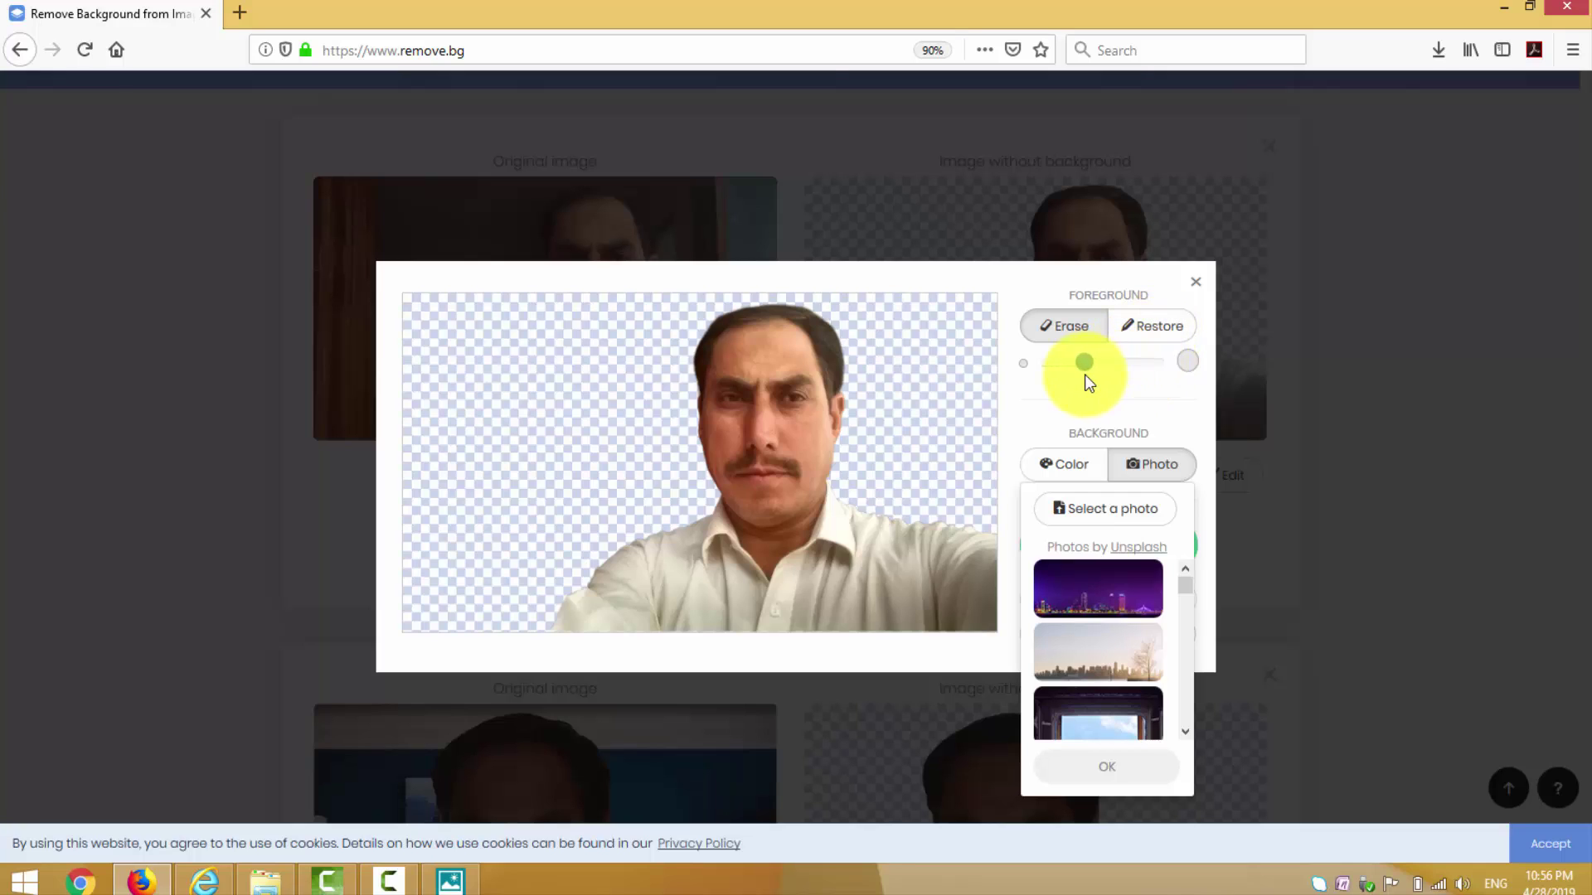
{"action": "left_click", "coordinate": [1084, 479]}
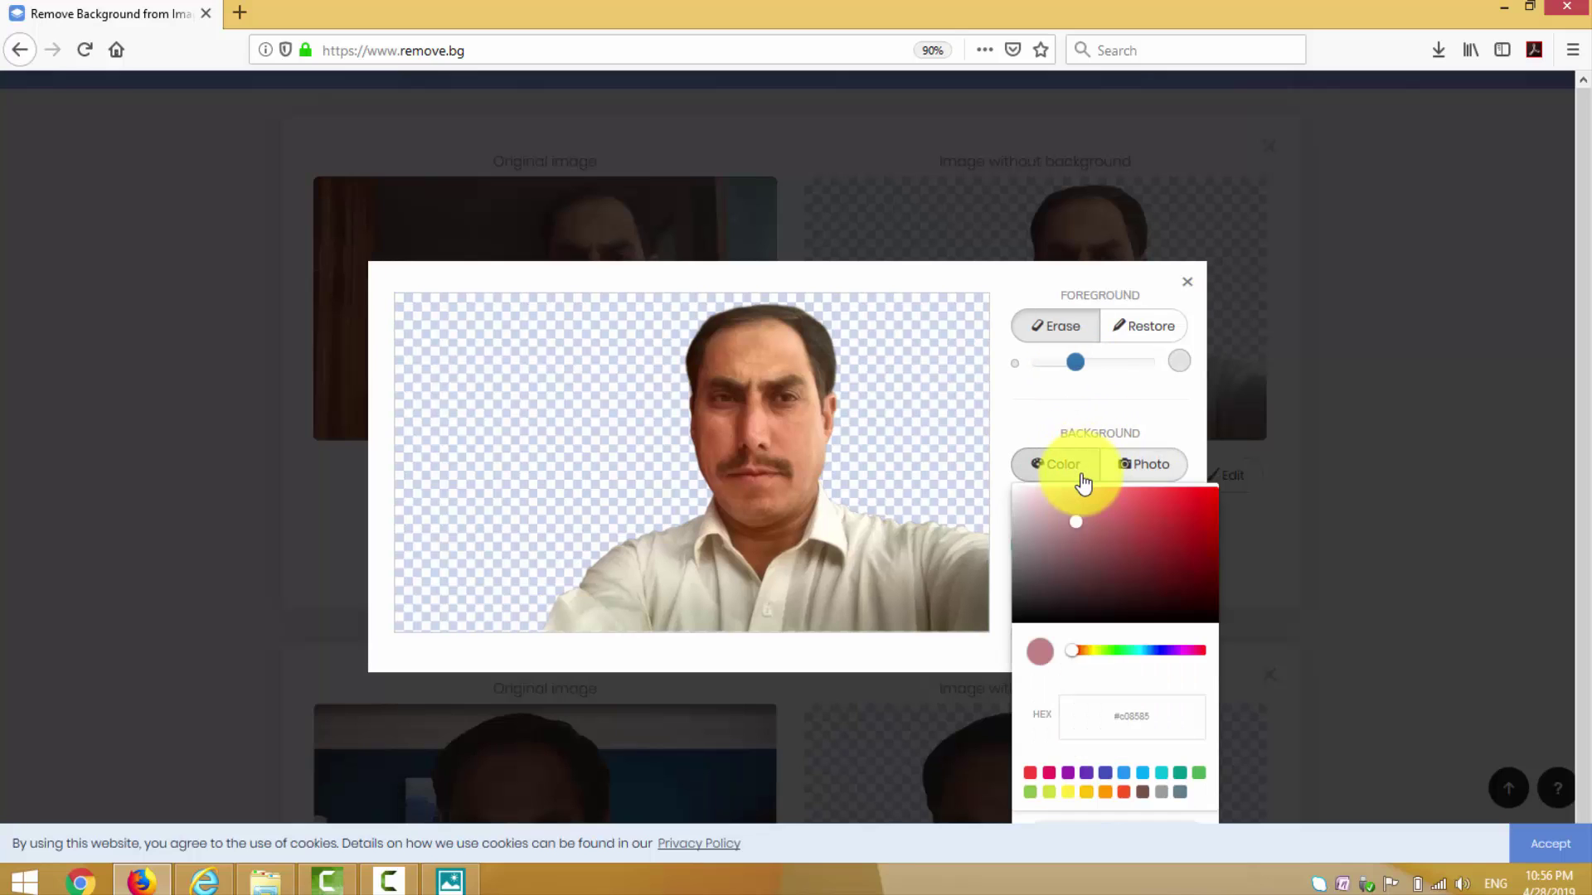
{"action": "left_click", "coordinate": [1131, 517]}
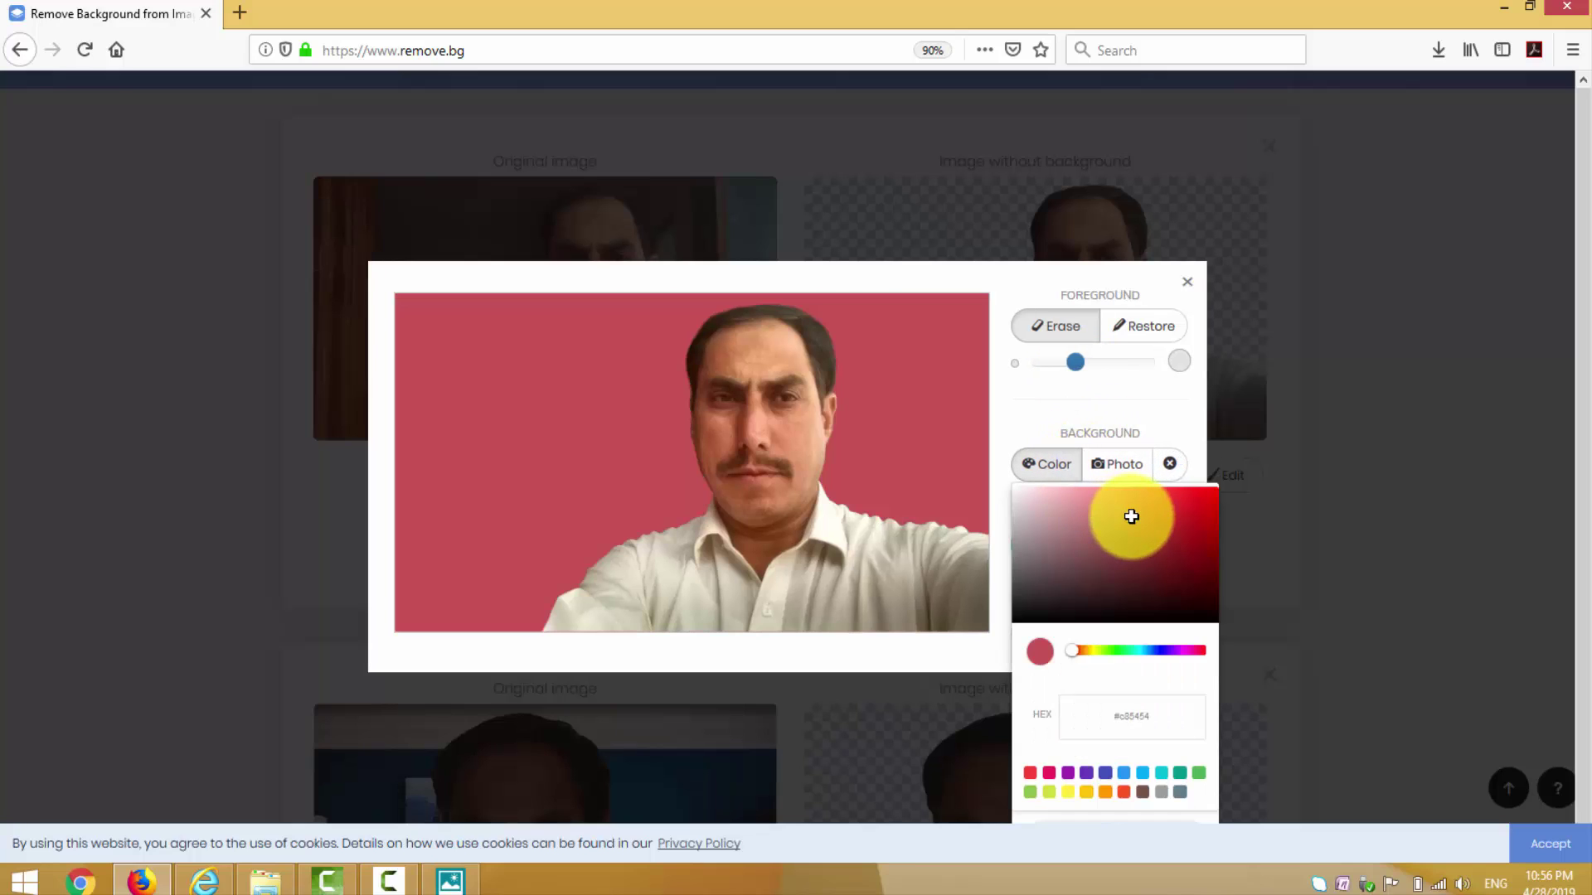
{"action": "left_click", "coordinate": [1077, 571]}
{"action": "left_click", "coordinate": [1060, 540]}
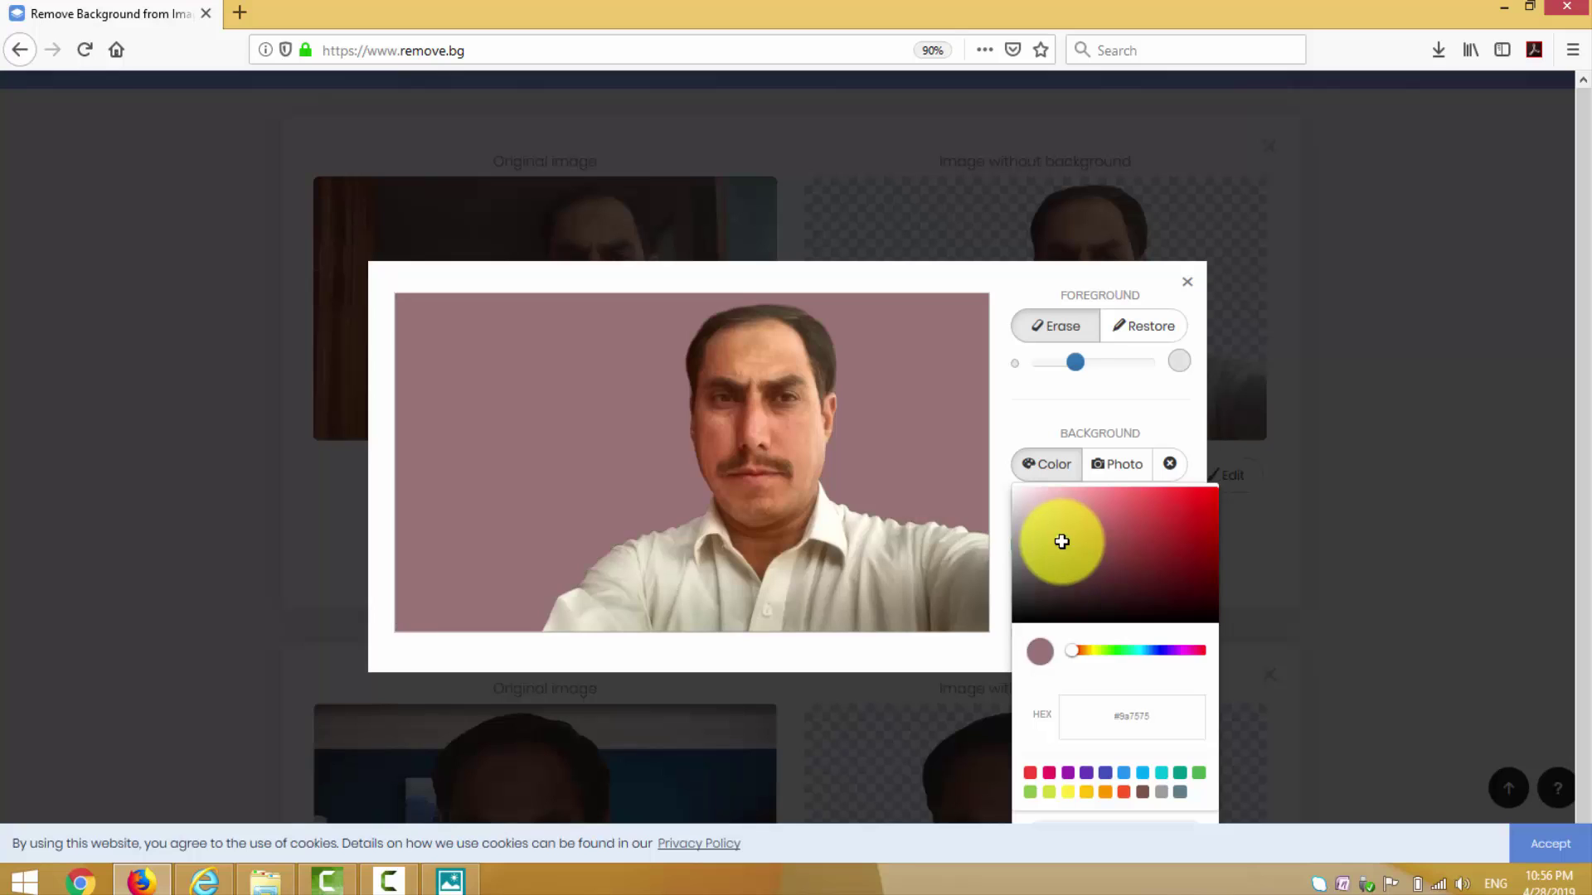
{"action": "left_click", "coordinate": [1046, 501]}
{"action": "left_click", "coordinate": [1103, 506]}
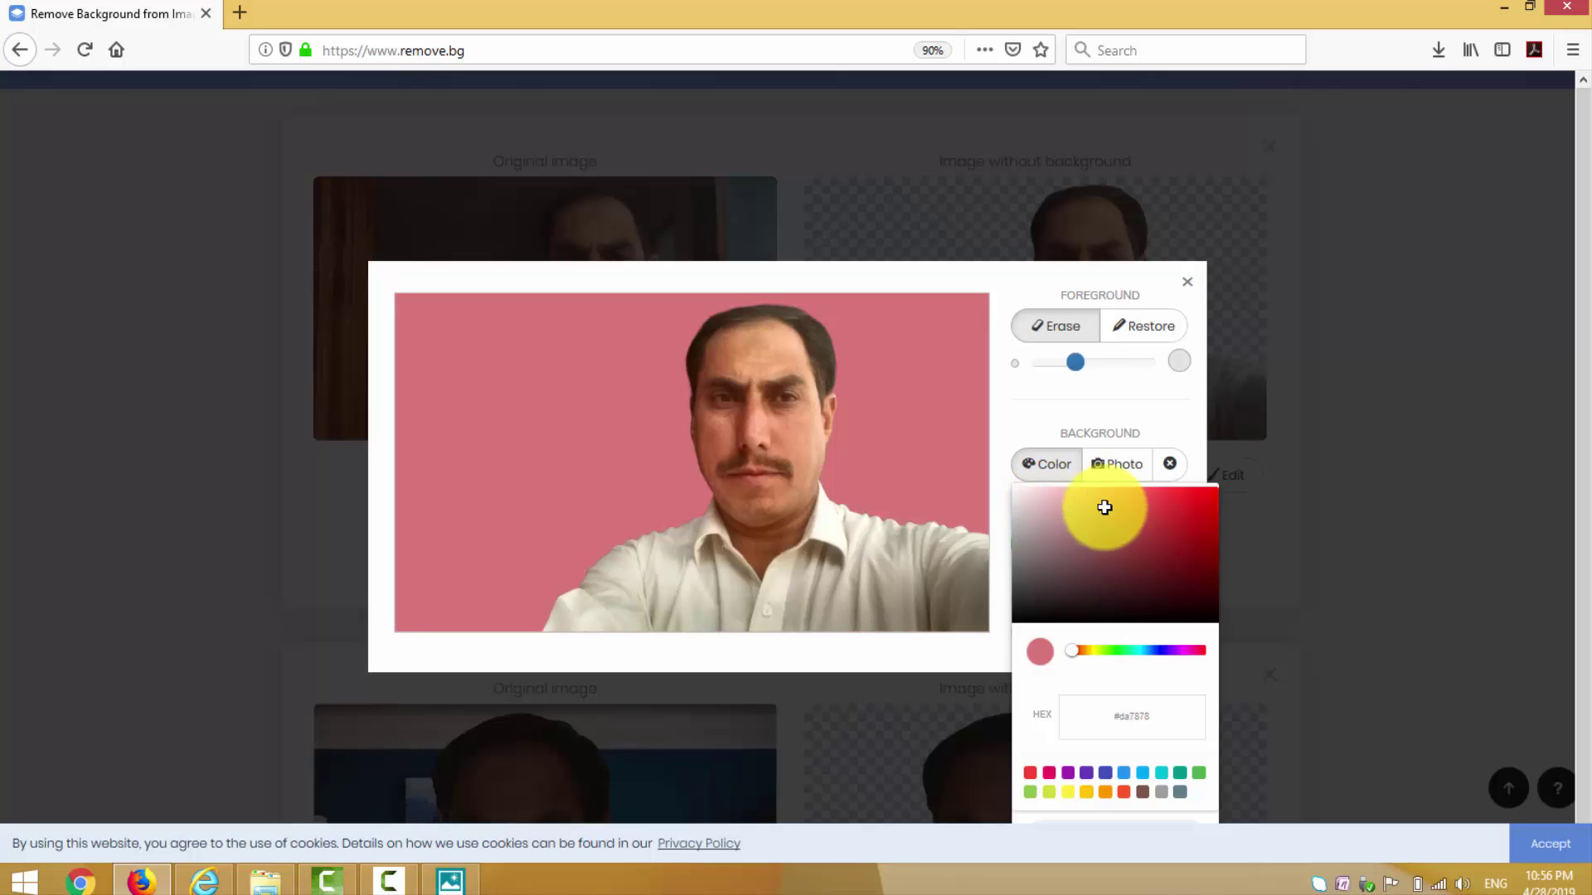
Step: Try the Unsplash photo of brick towers under a blue sky as the background, followed by the blue waterfront skyline
{"action": "left_click", "coordinate": [1126, 469]}
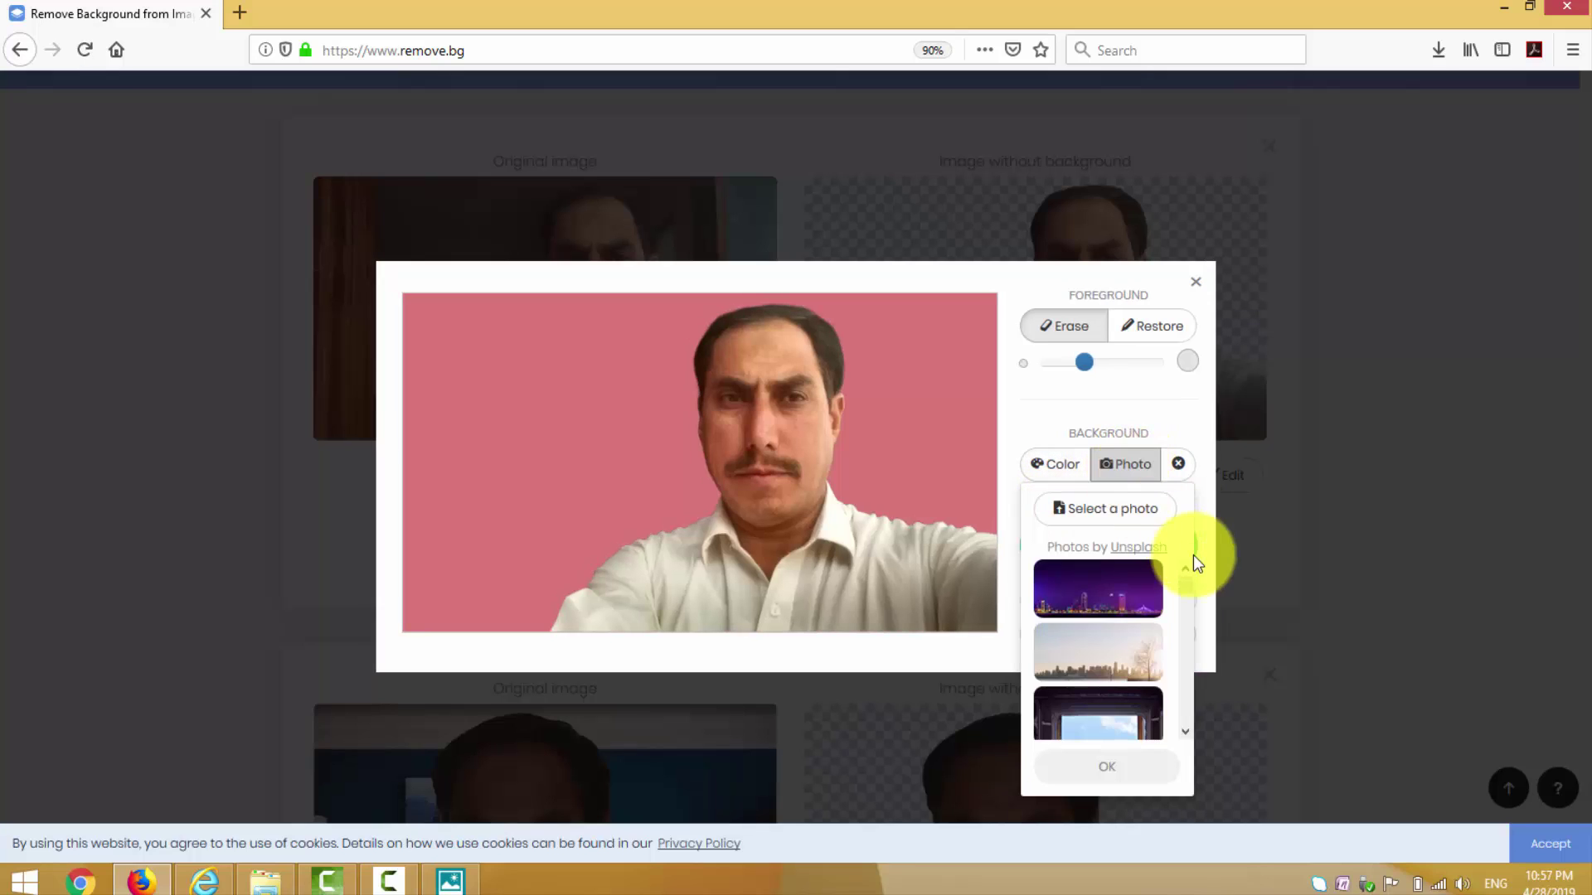
{"action": "left_click_drag", "start_coordinate": [1187, 589], "coordinate": [1182, 628]}
{"action": "left_click_drag", "start_coordinate": [1181, 624], "coordinate": [1181, 620]}
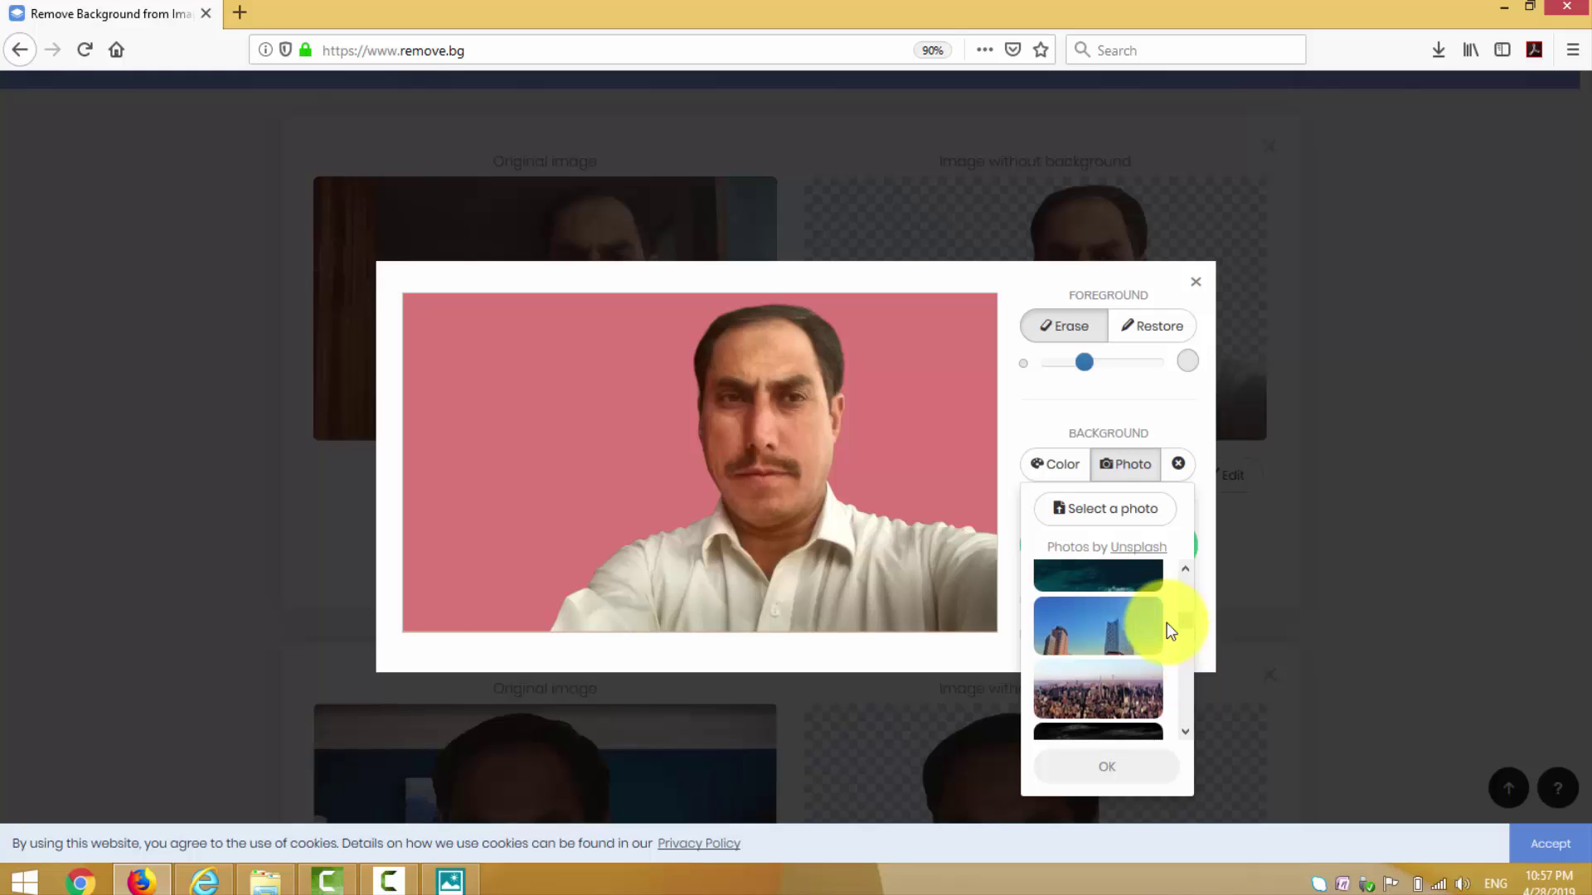
{"action": "left_click", "coordinate": [1108, 630]}
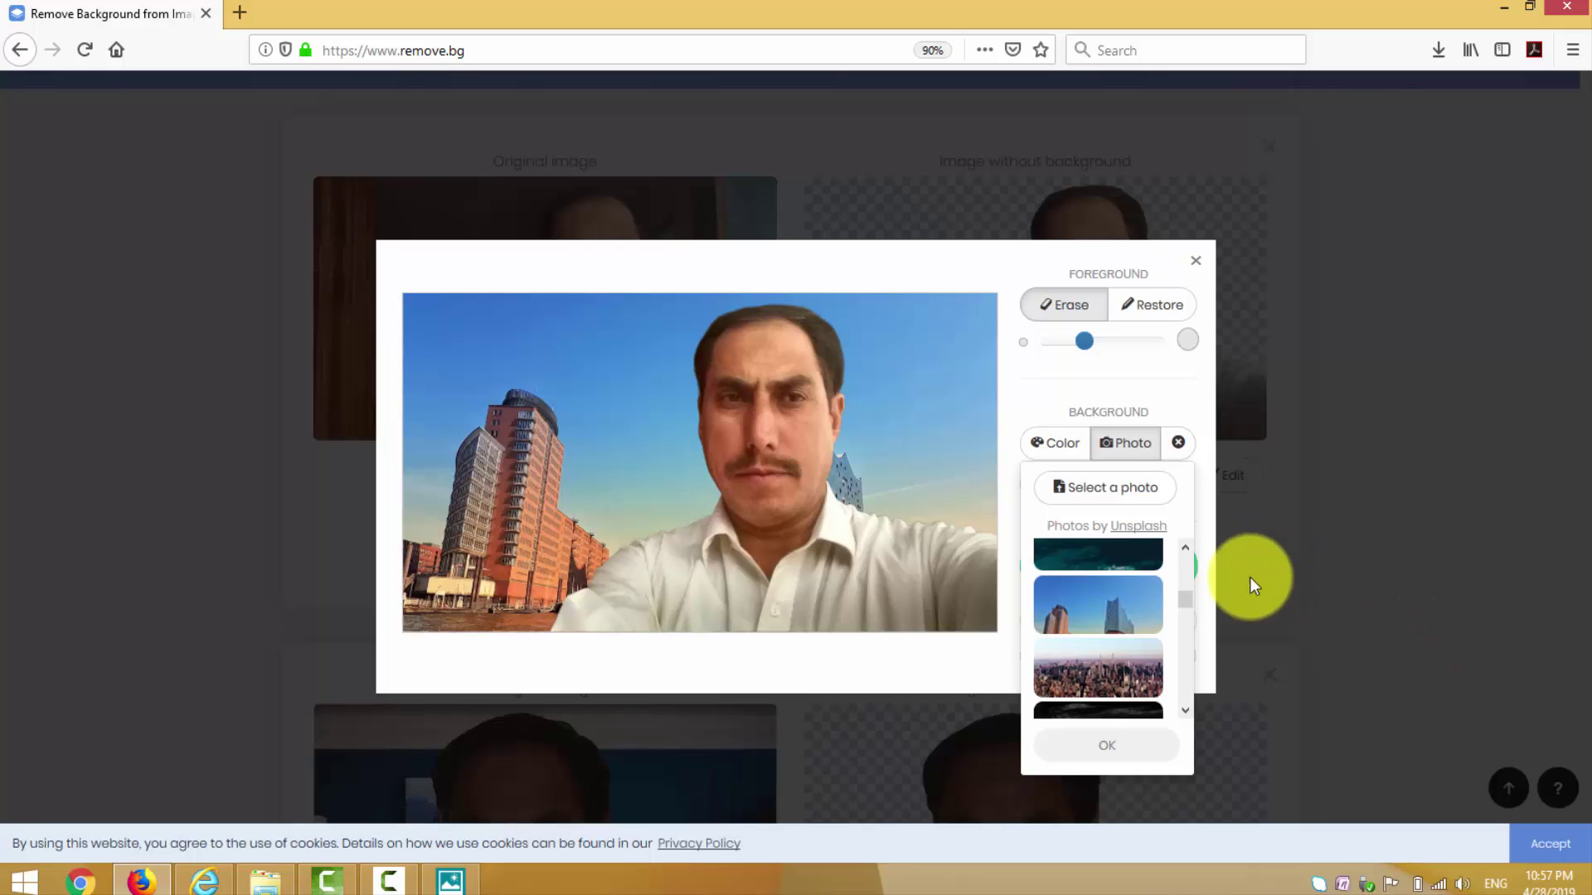
{"action": "left_click_drag", "start_coordinate": [1183, 605], "coordinate": [1182, 589]}
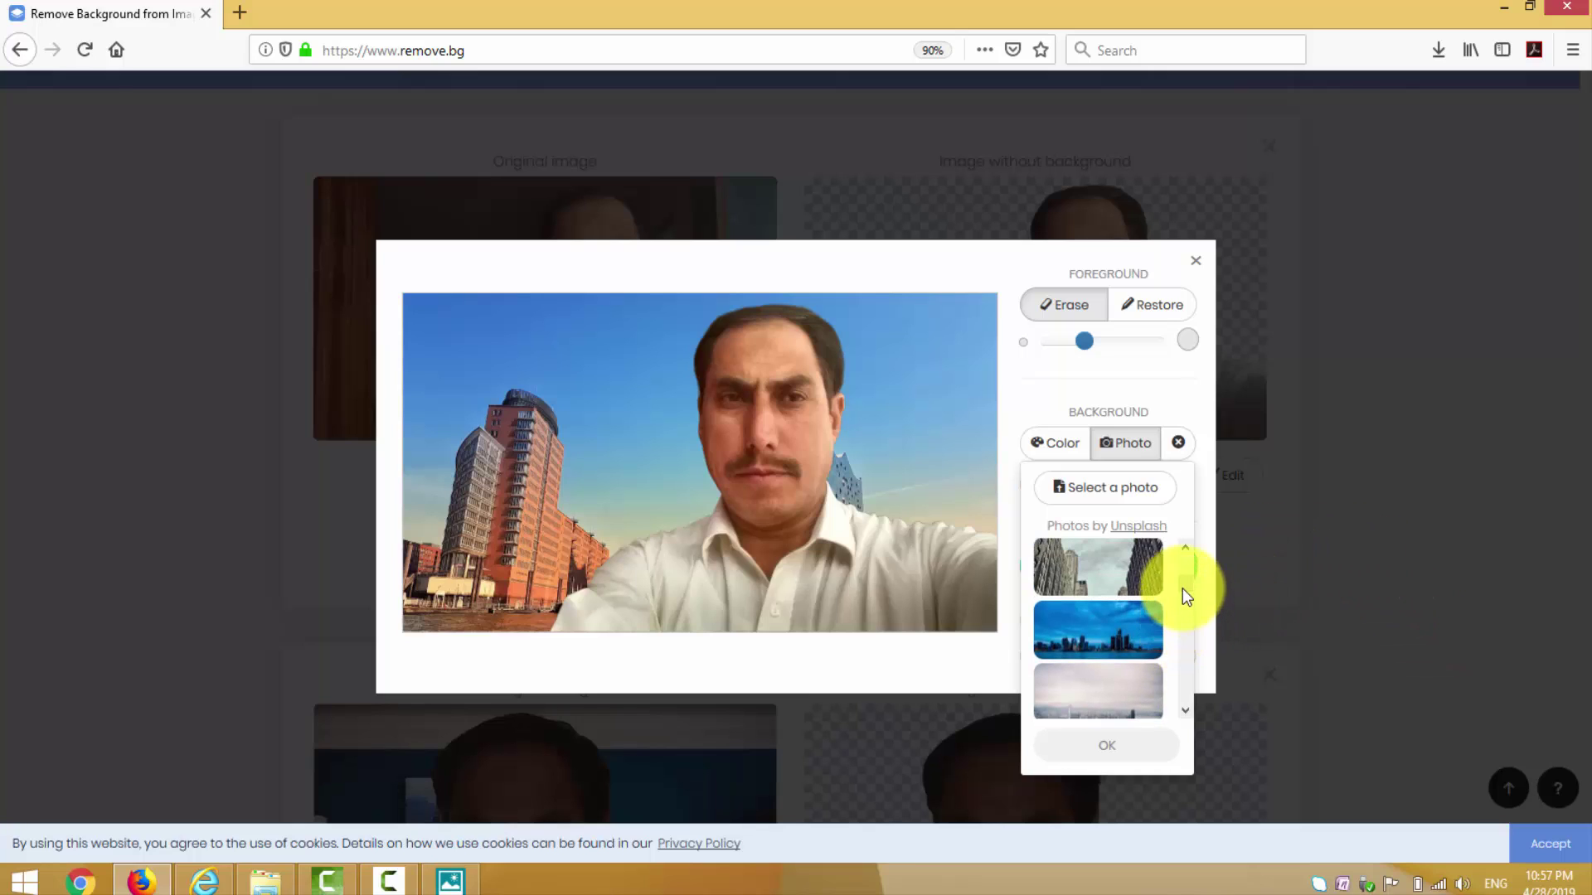
{"action": "left_click", "coordinate": [1125, 628]}
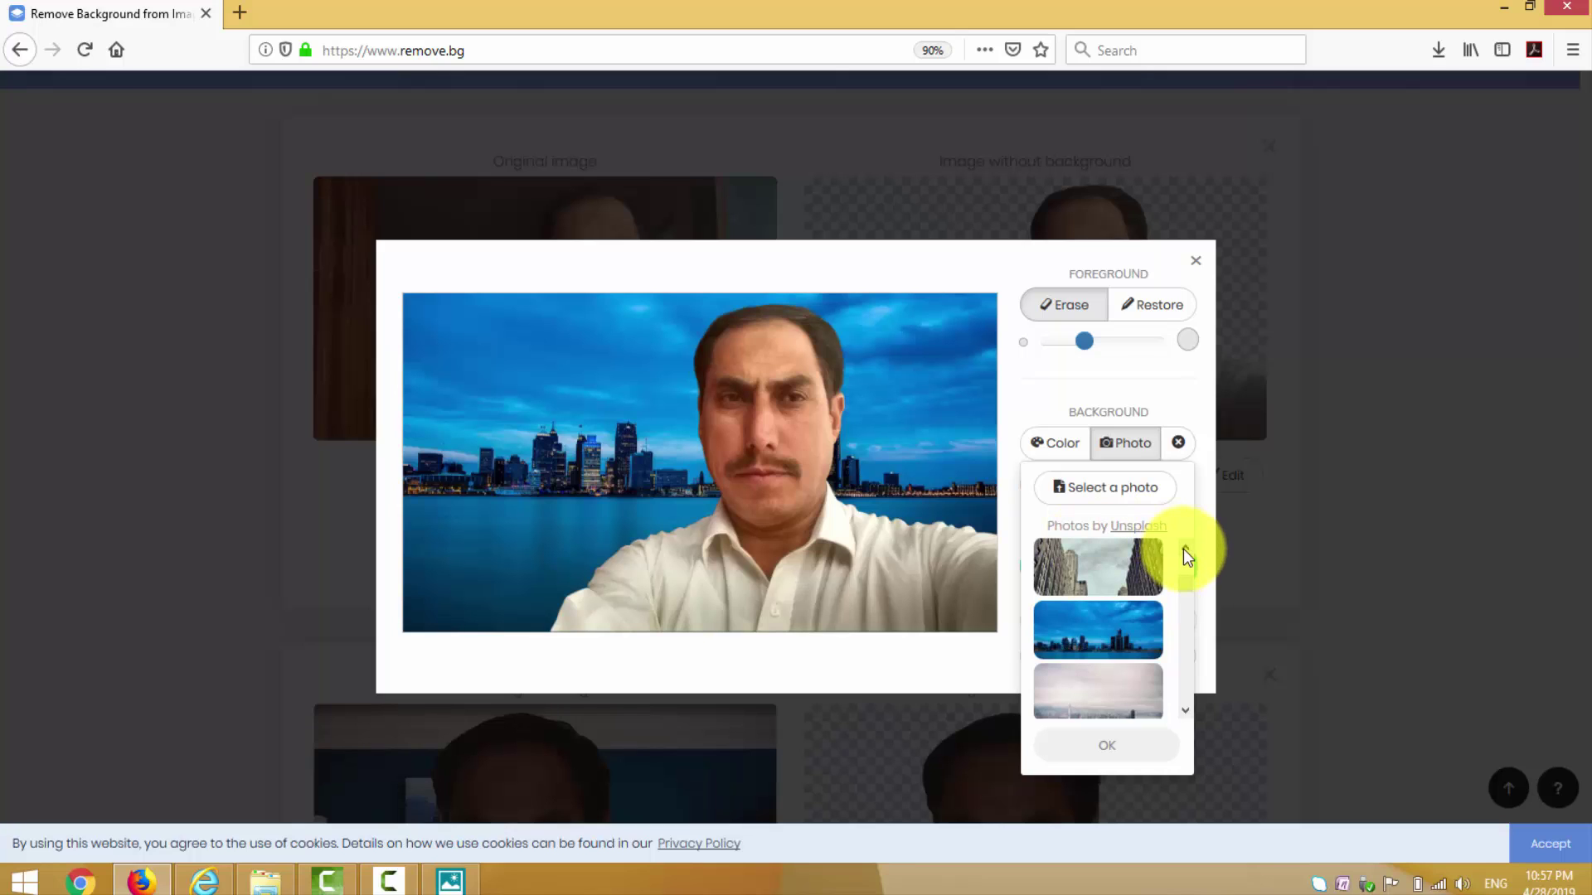
Step: Try the photo looking up from a dark courtyard as the background, followed by the pale waterfront skyline with a bare tree
{"action": "scroll", "coordinate": [1182, 549], "scroll_direction": "down", "scroll_amount": 3}
{"action": "left_click", "coordinate": [1108, 656]}
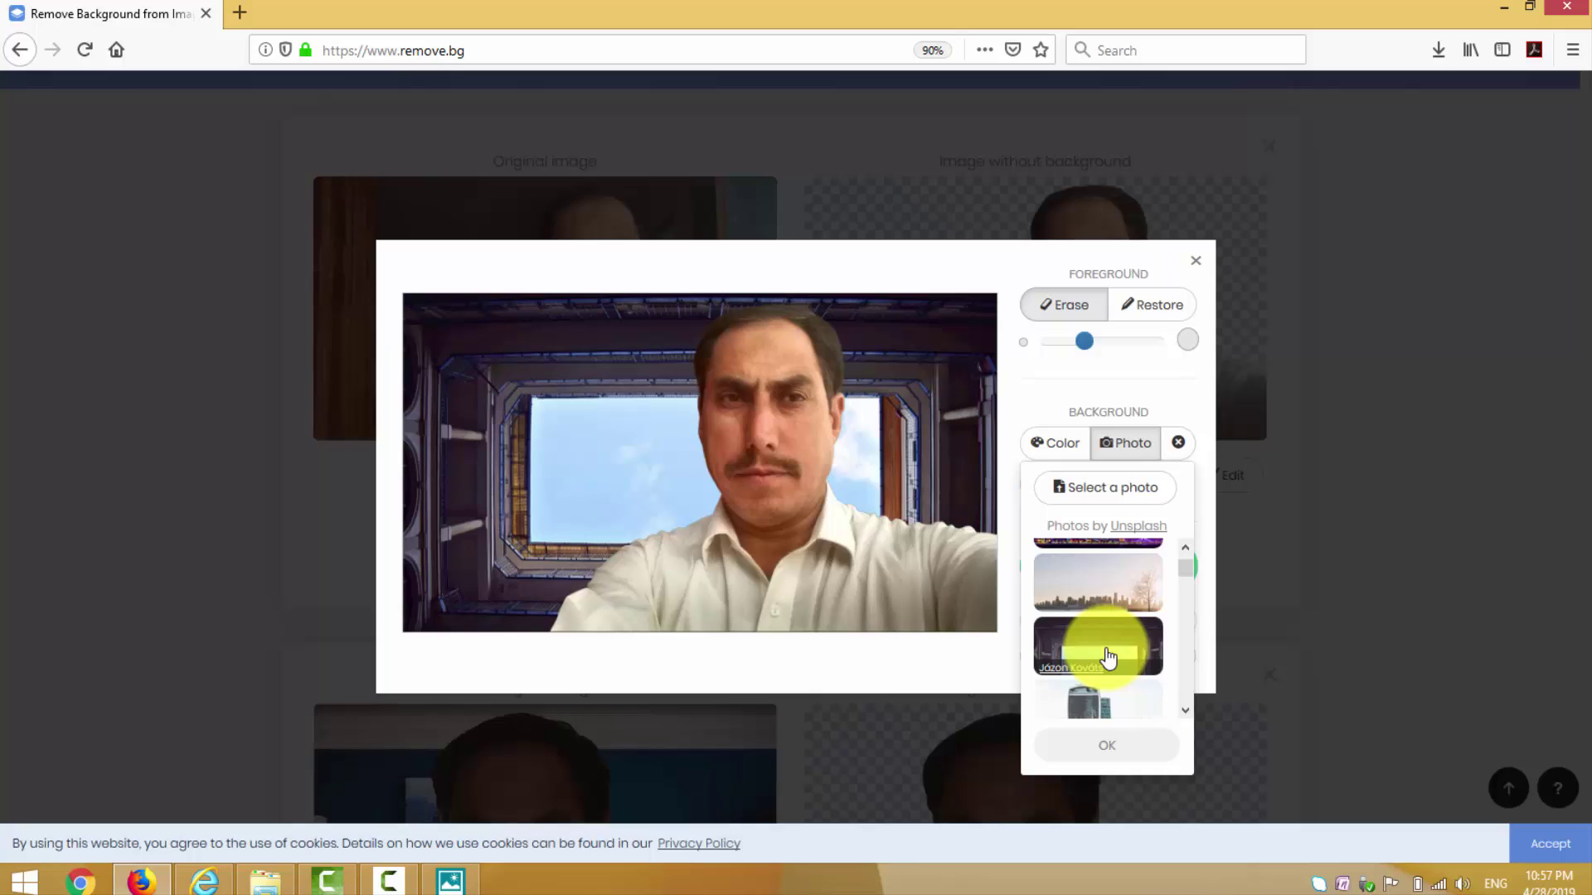
{"action": "left_click", "coordinate": [1120, 575]}
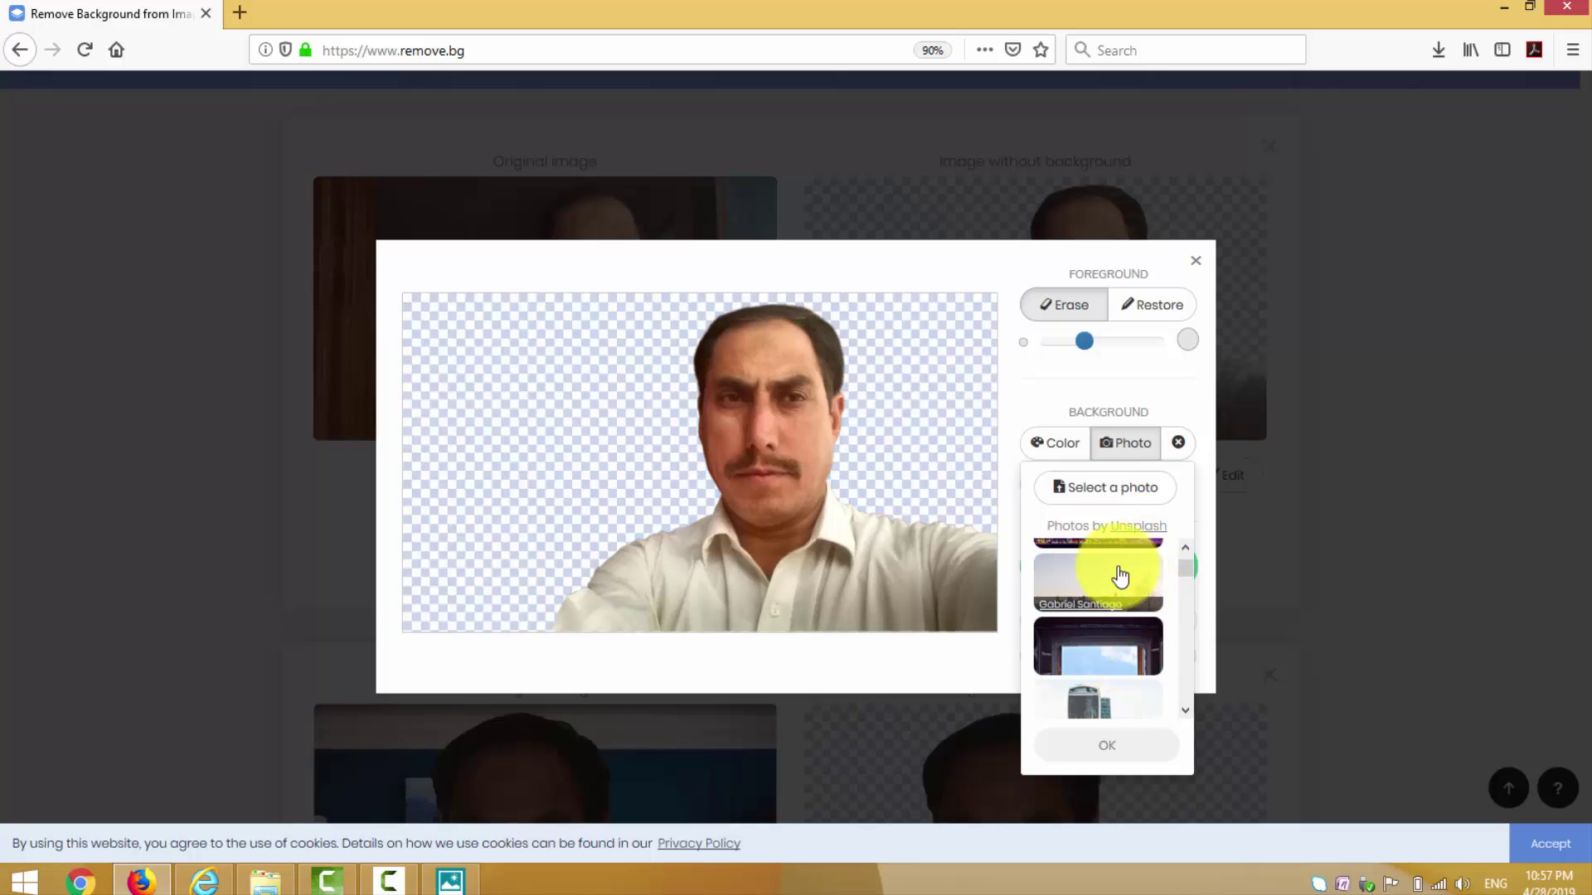
{"action": "left_click", "coordinate": [1186, 551]}
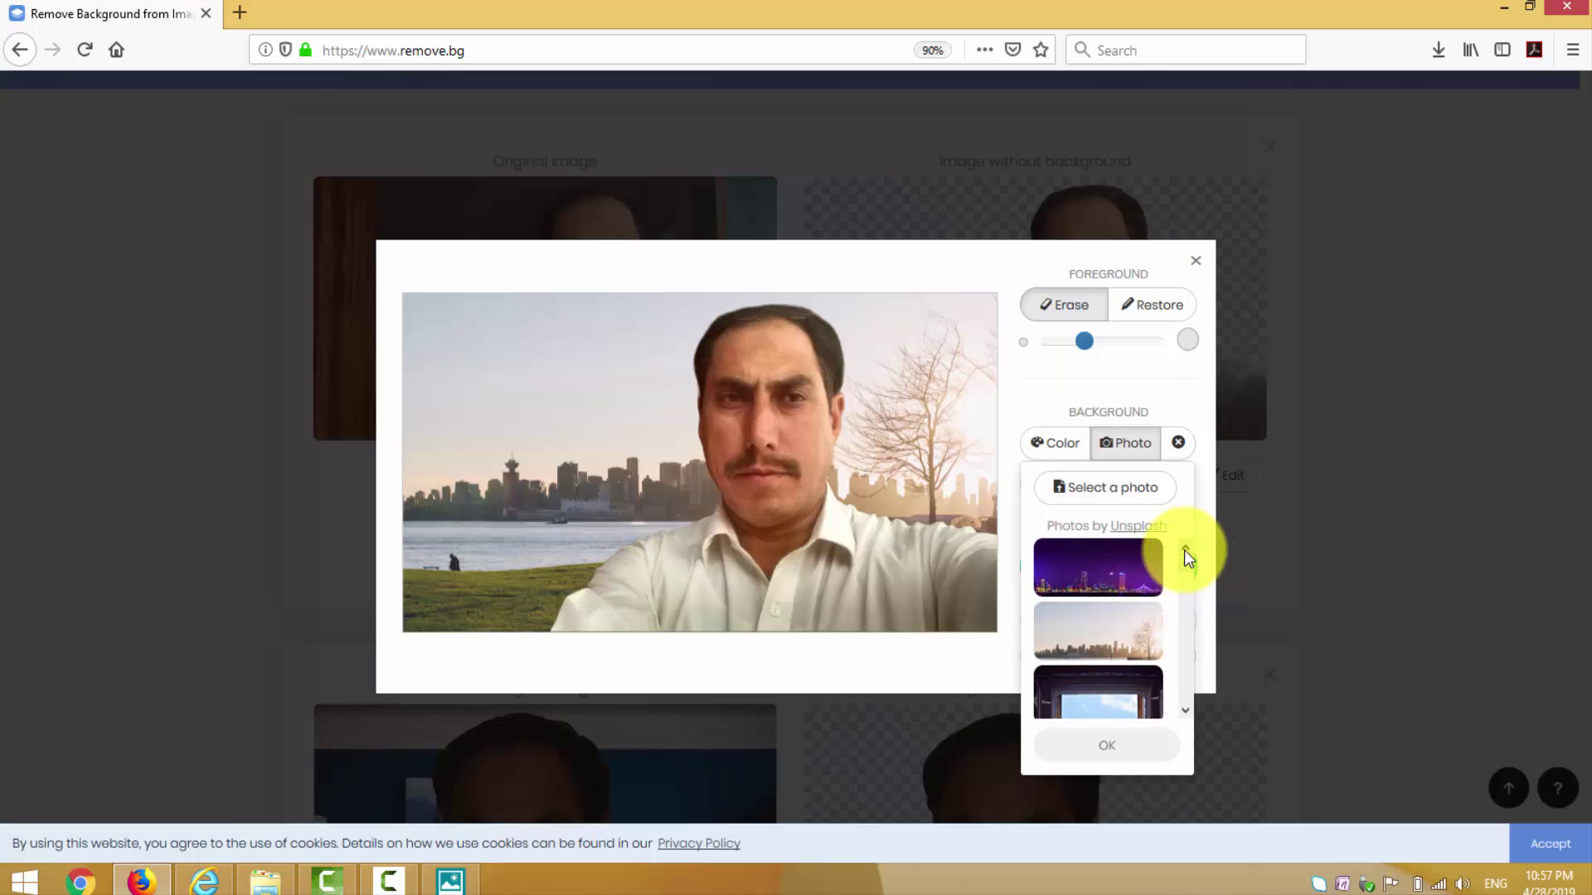
{"action": "key", "text": "ctrl+plus"}
{"action": "key", "text": "ctrl+plus"}
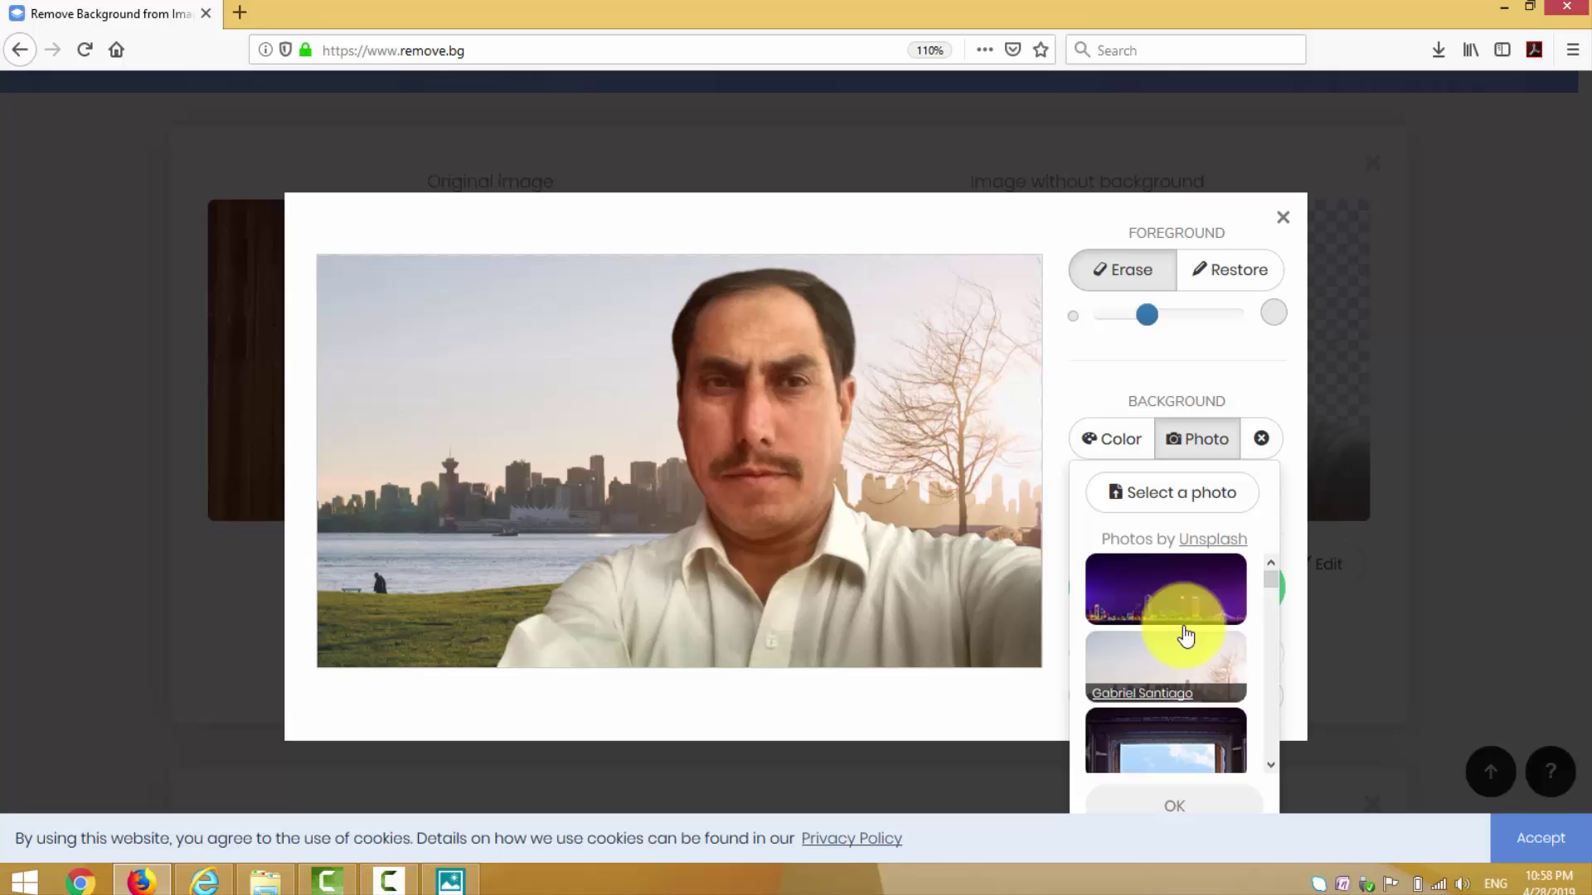
Step: Browse the Desktop folder for a custom background photo, cancel the selection and close the editor without saving
{"action": "left_click", "coordinate": [1190, 501]}
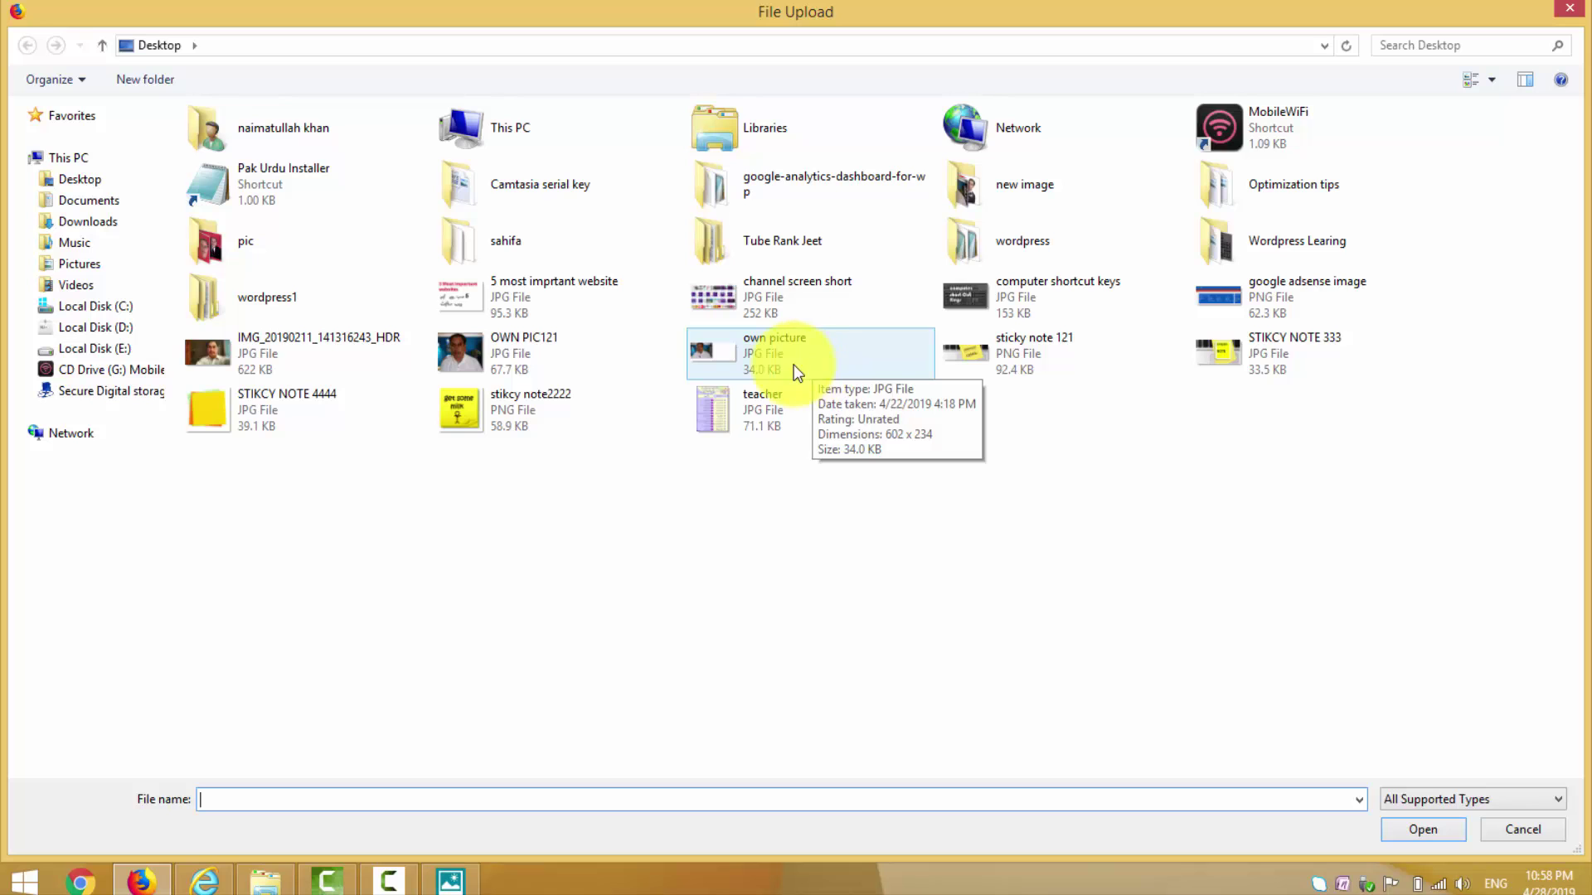
{"action": "left_click", "coordinate": [1575, 7]}
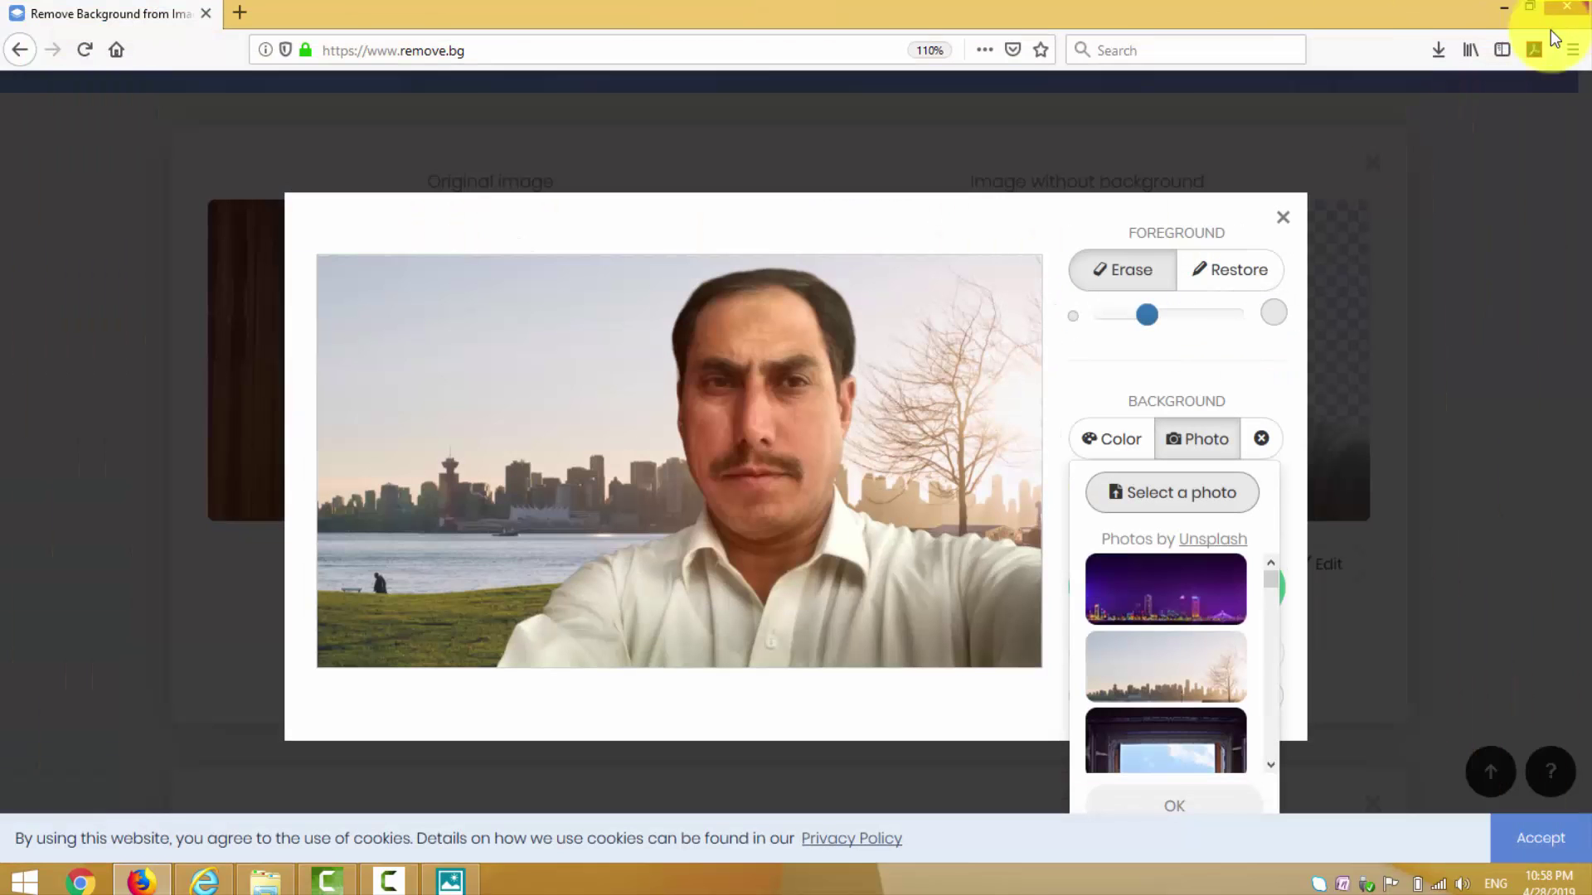
{"action": "left_click", "coordinate": [1282, 217]}
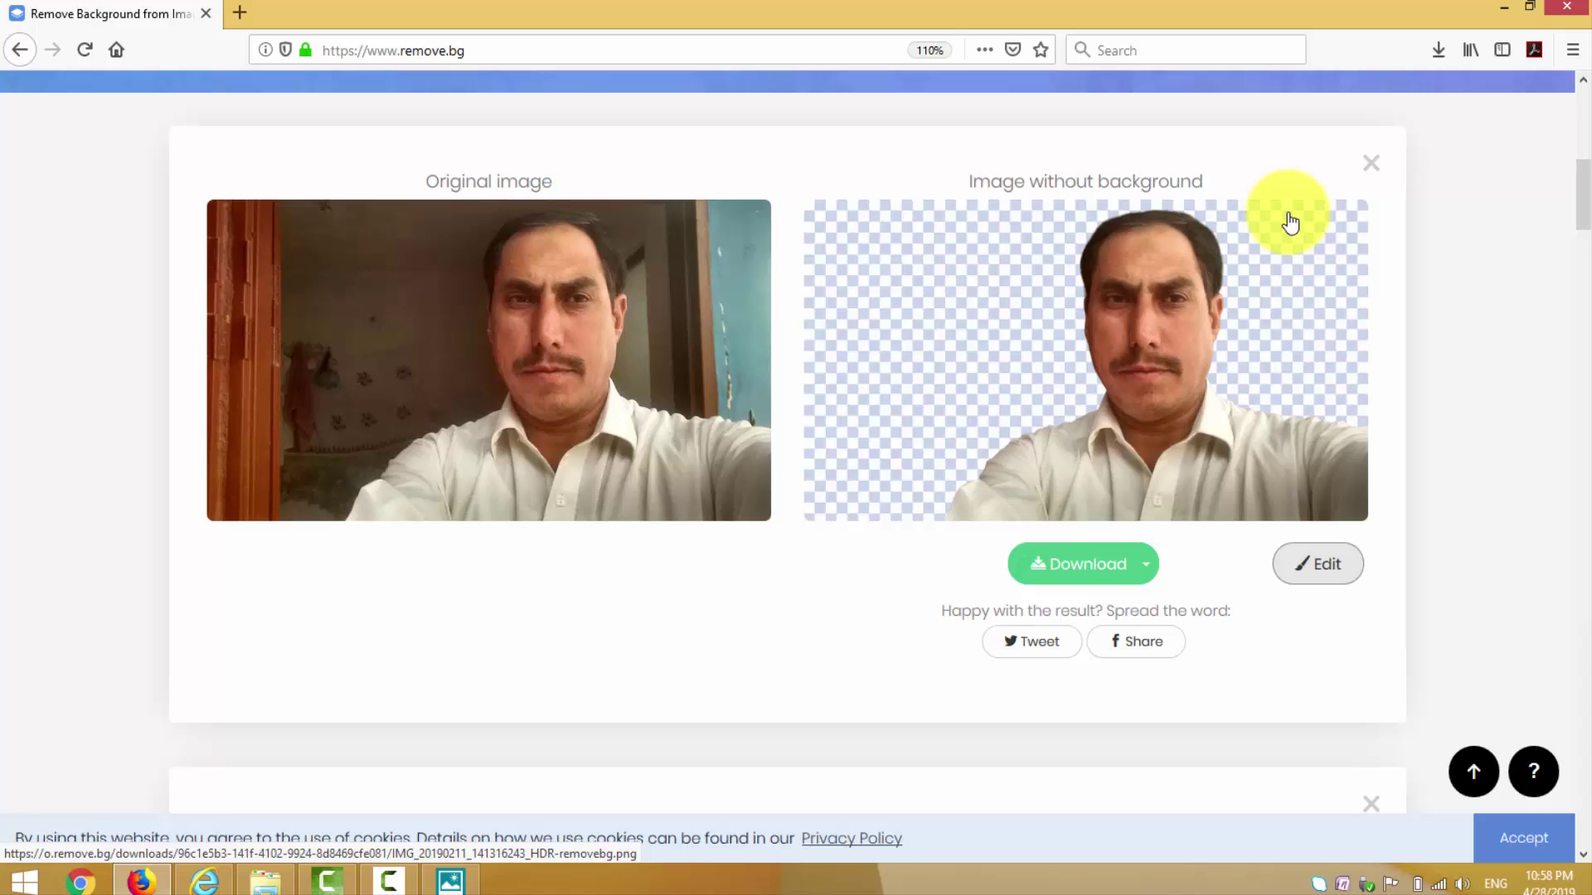
{"action": "left_click", "coordinate": [1585, 125]}
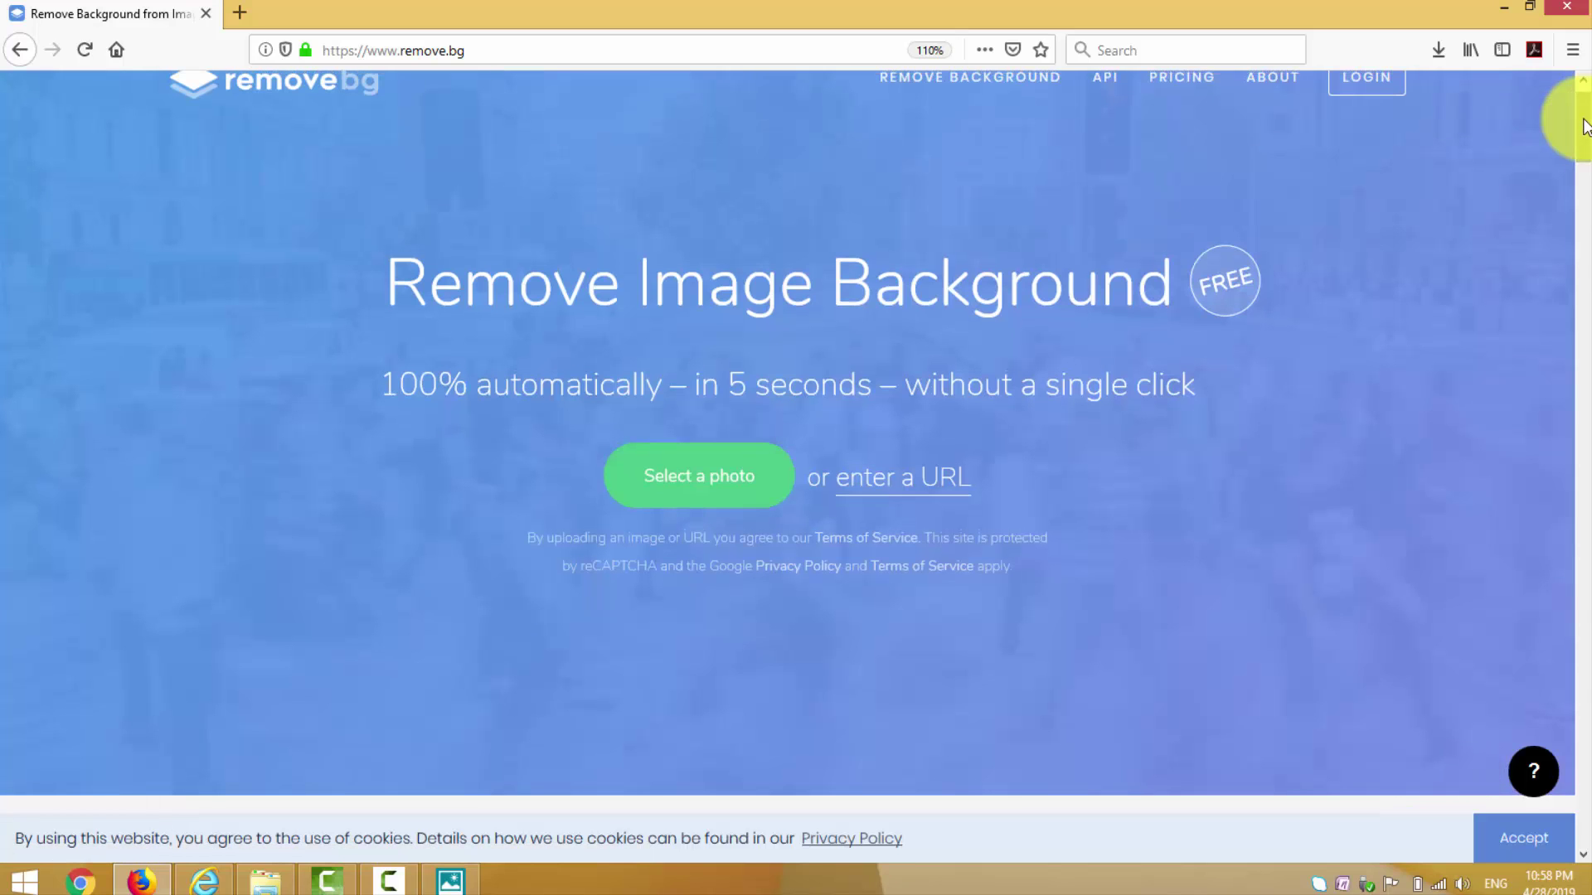
{"action": "left_click", "coordinate": [1584, 203]}
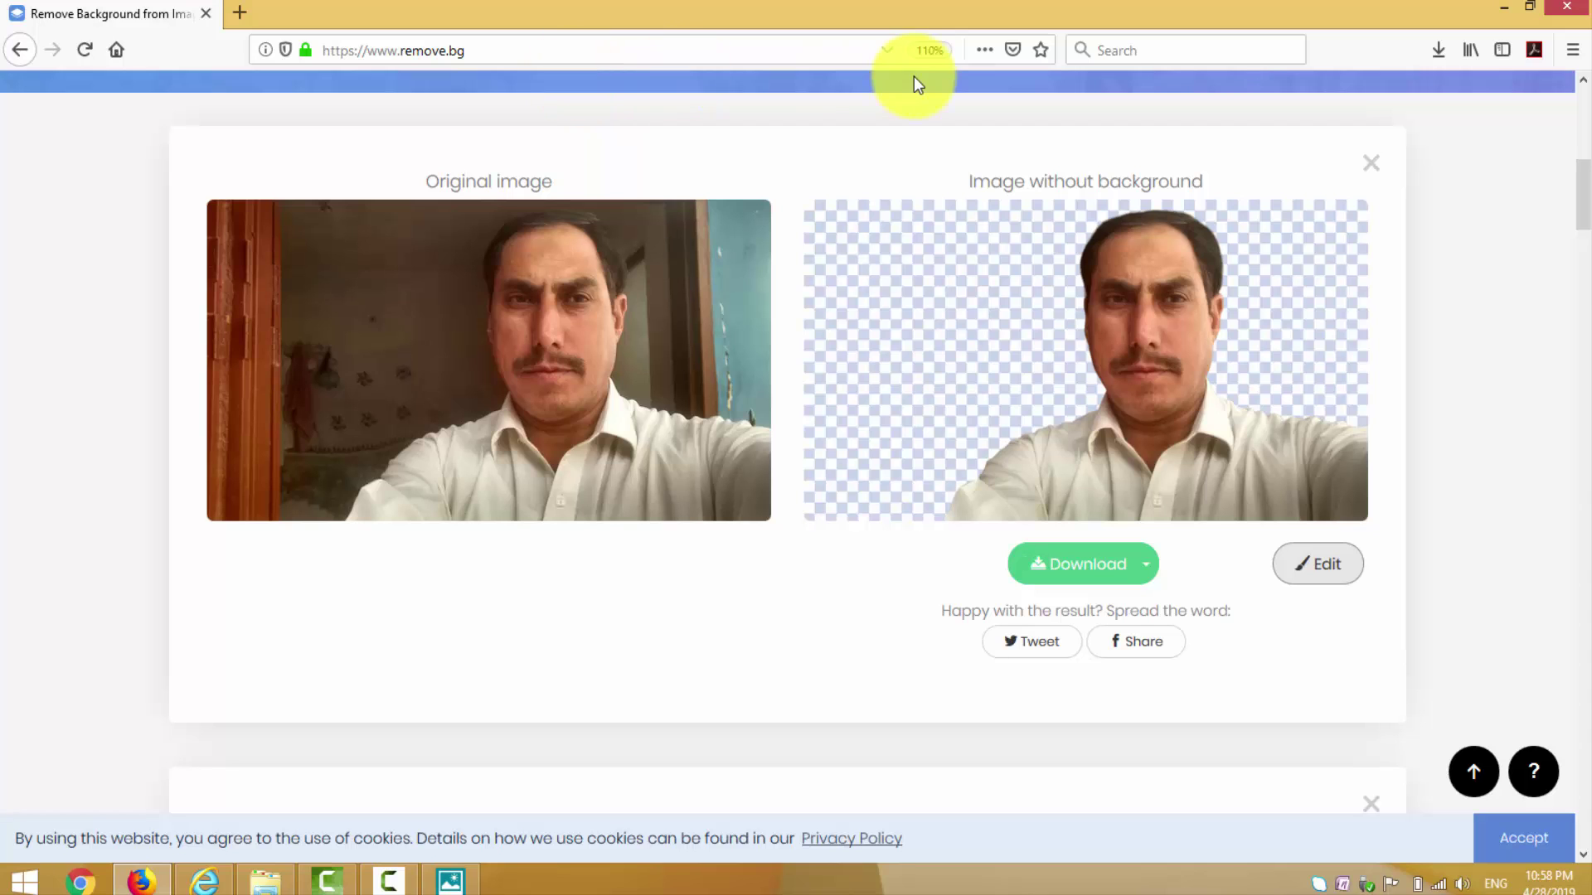
{"action": "left_click", "coordinate": [1581, 125]}
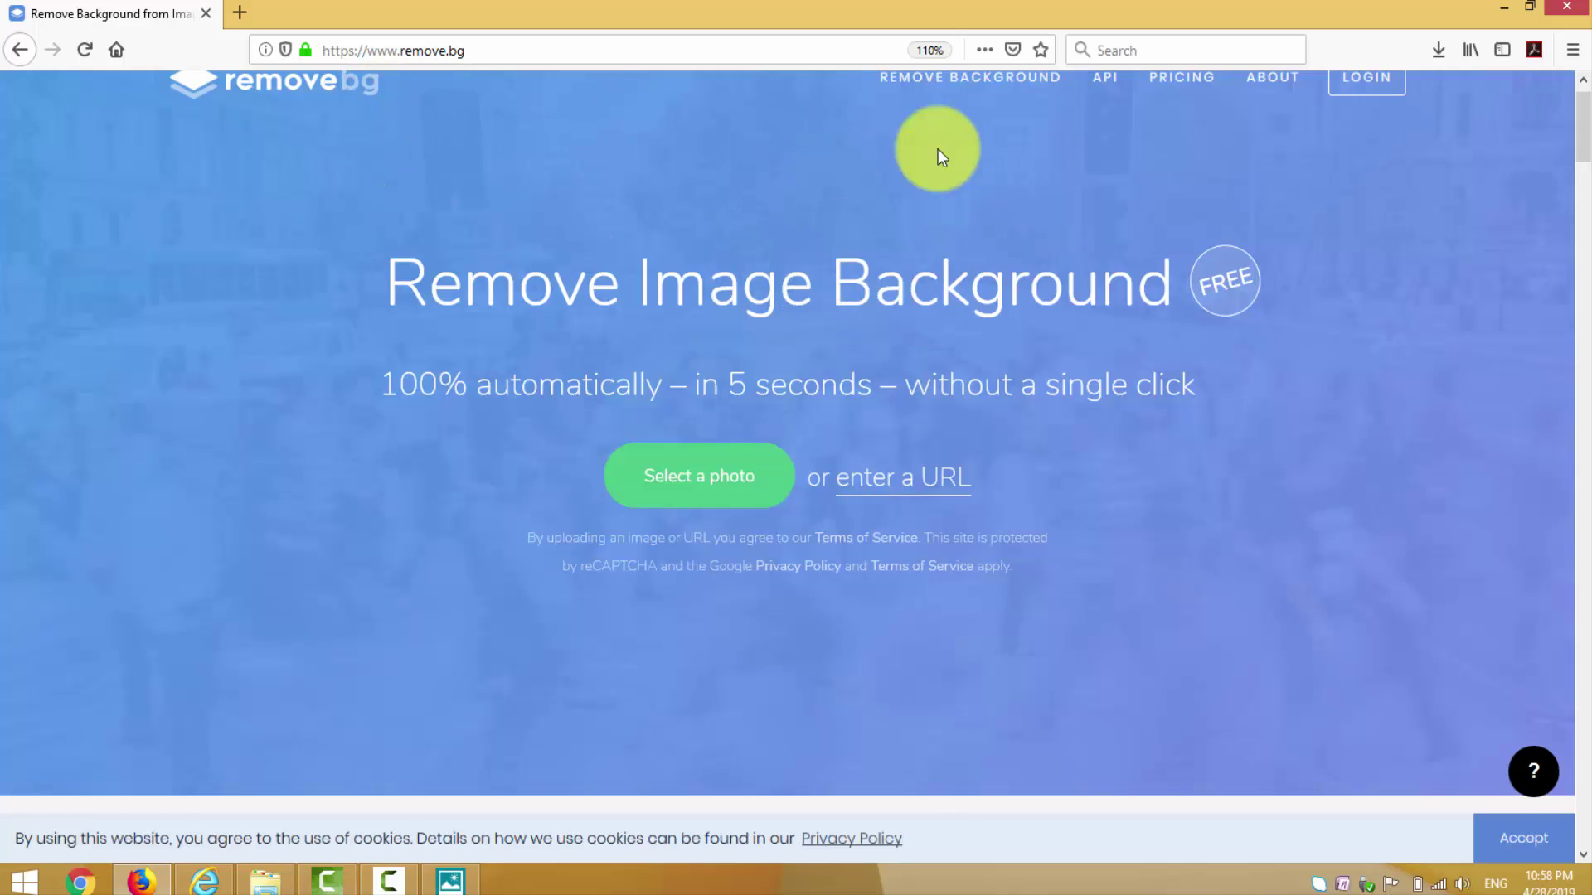
{"action": "scroll", "coordinate": [1567, 83], "scroll_direction": "up", "scroll_amount": 1}
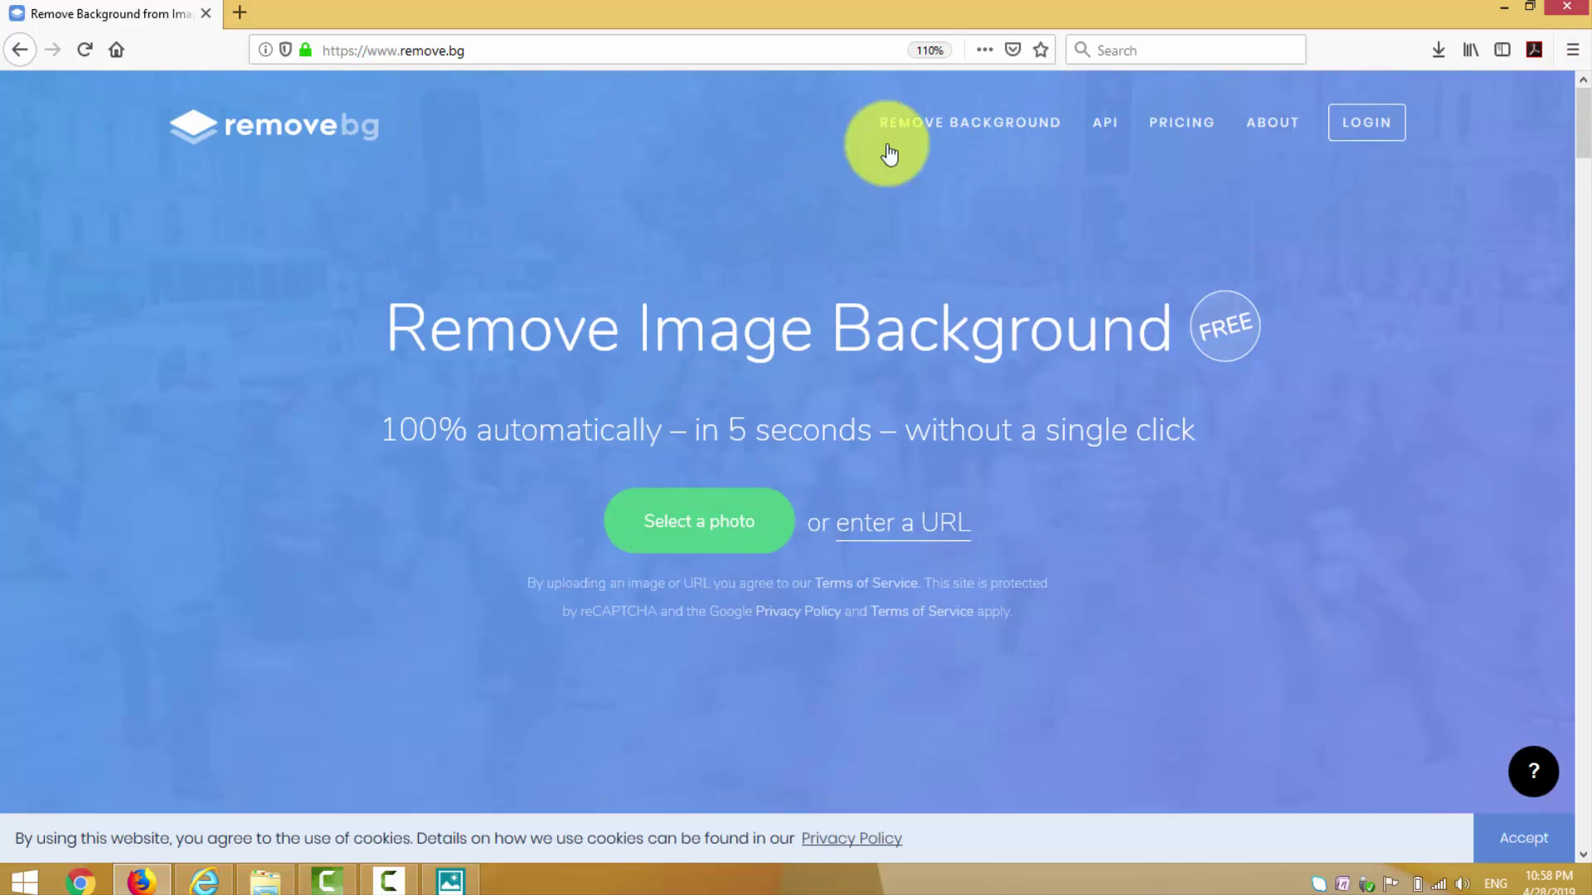